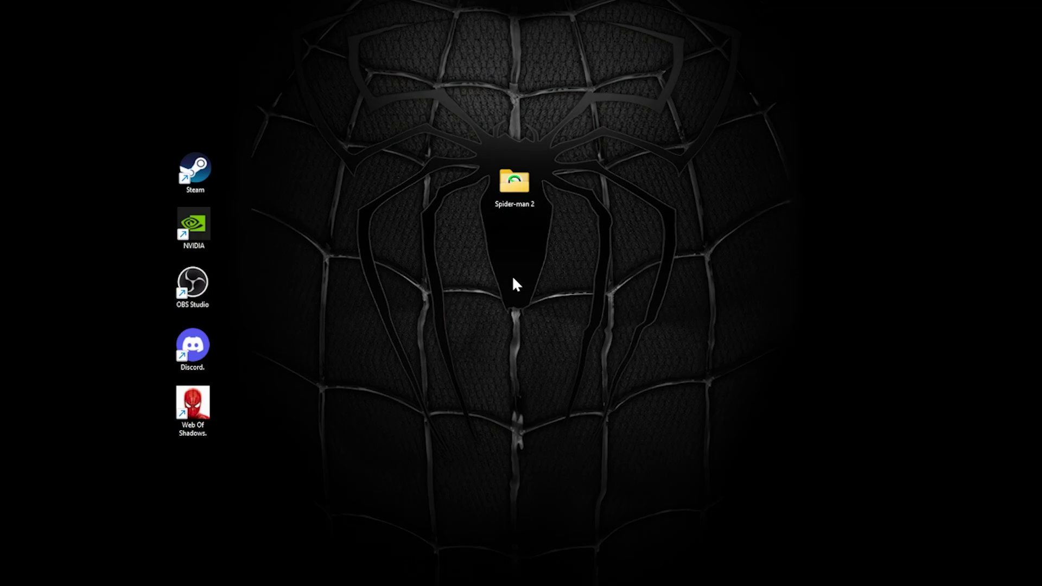
# Open the Mods shortcut in the Spider-man 2 desktop folder and view Overstrike's settings
pyautogui.click(522, 204)
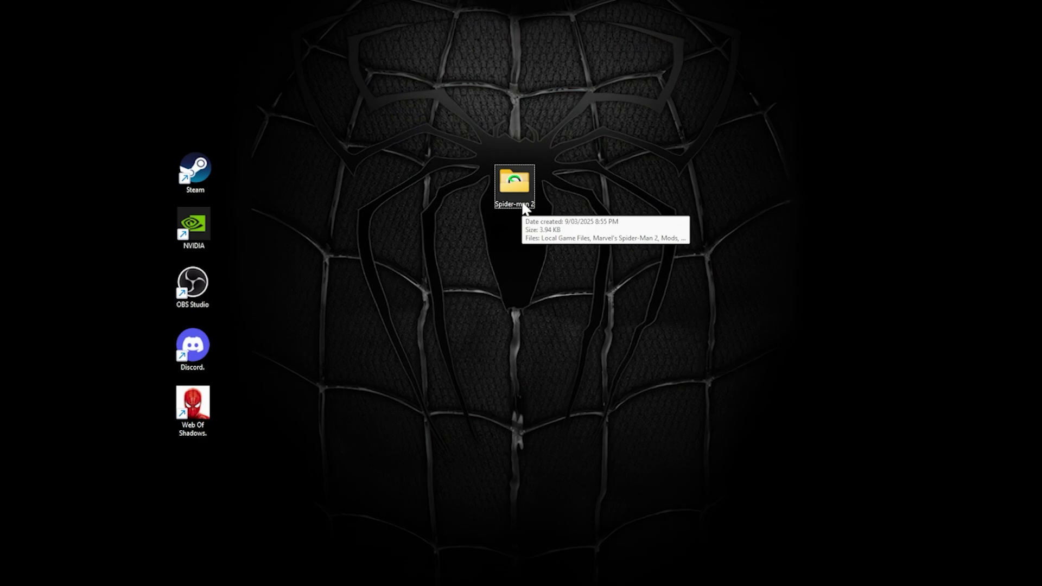
pyautogui.doubleClick(521, 199)
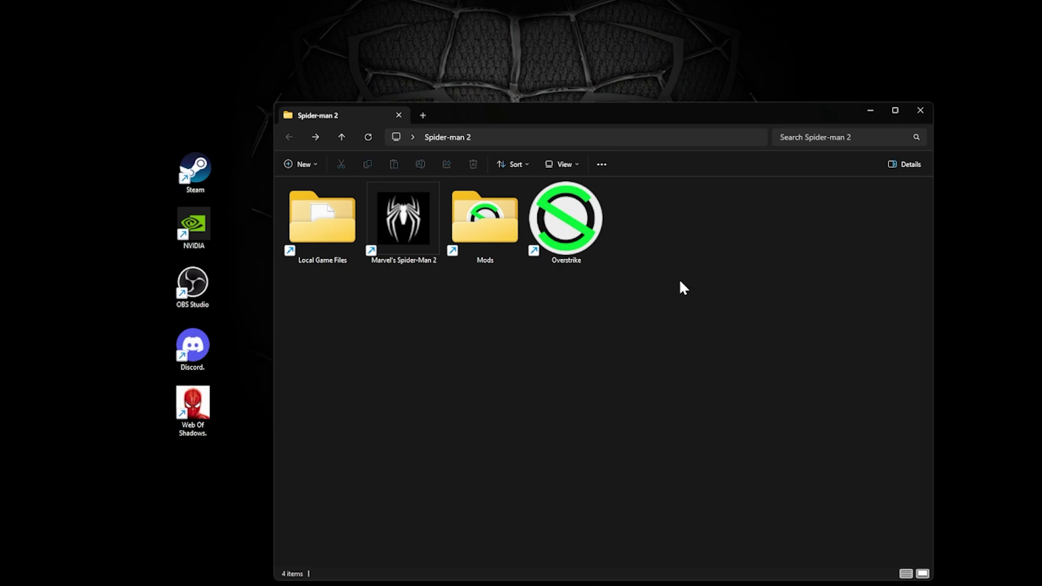
pyautogui.doubleClick(477, 220)
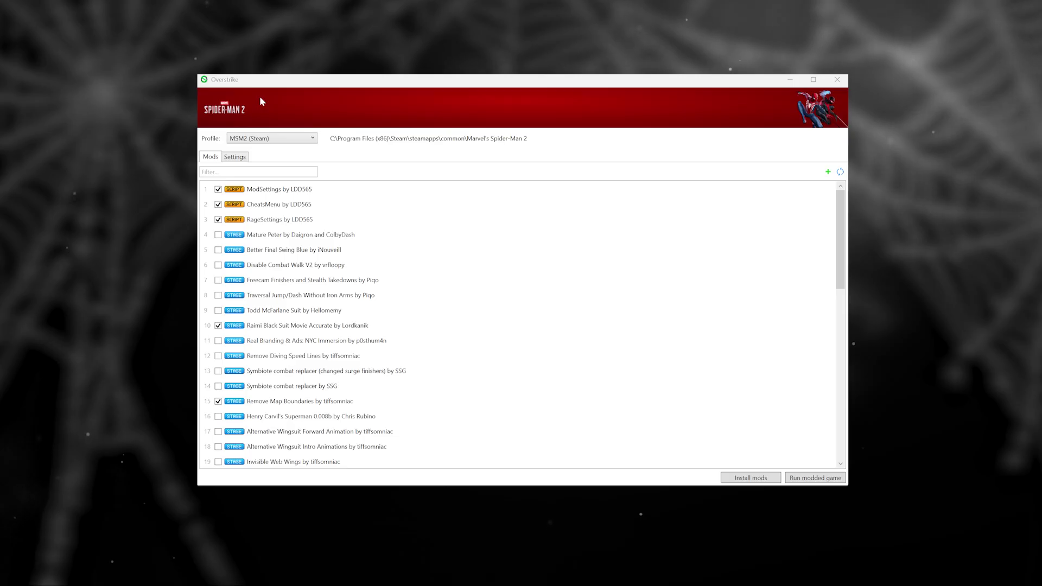
pyautogui.click(236, 157)
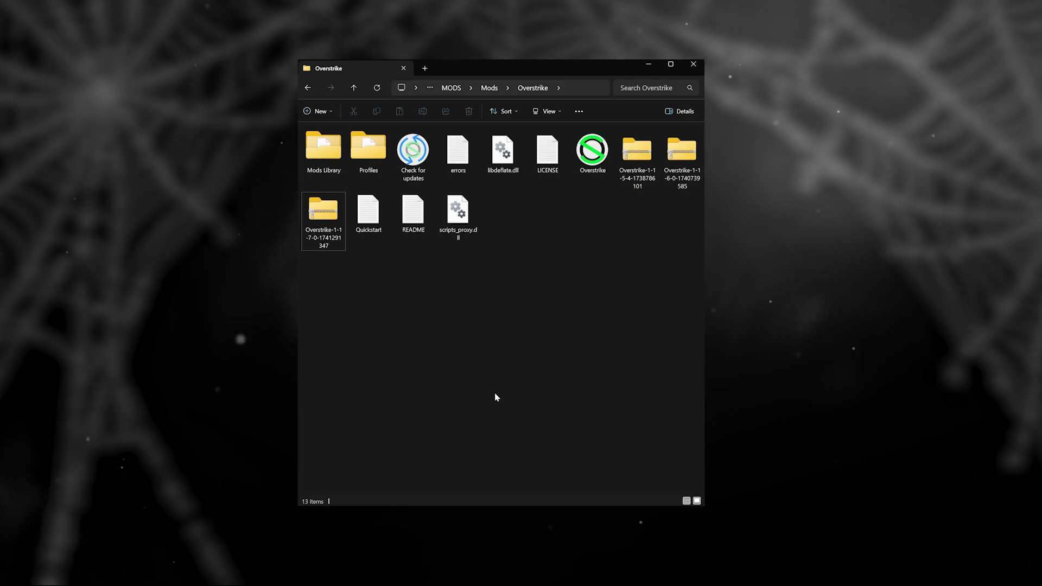
pyautogui.click(337, 233)
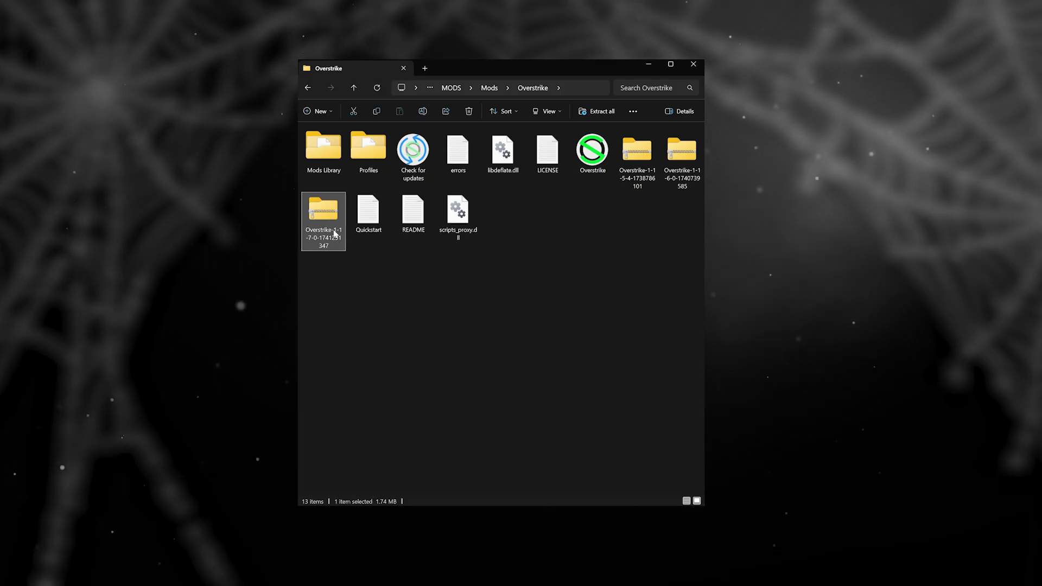
pyautogui.rightClick(335, 233)
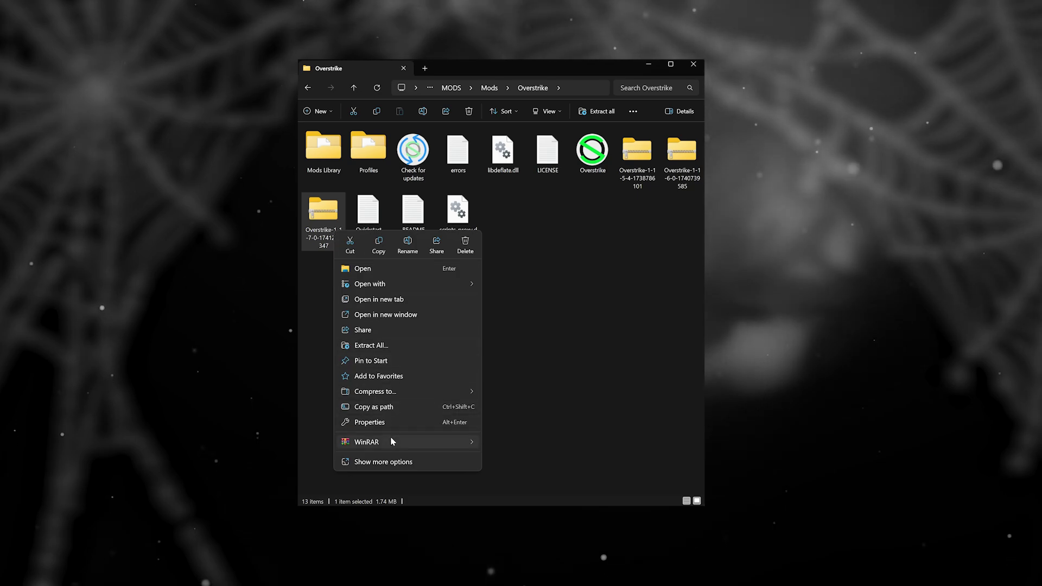
pyautogui.moveTo(390, 440)
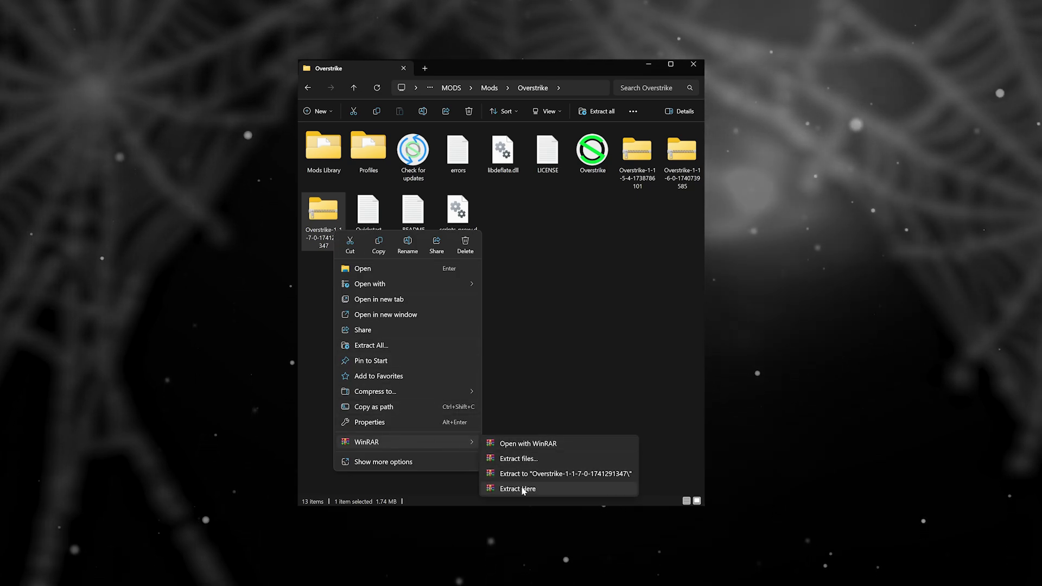
pyautogui.click(521, 489)
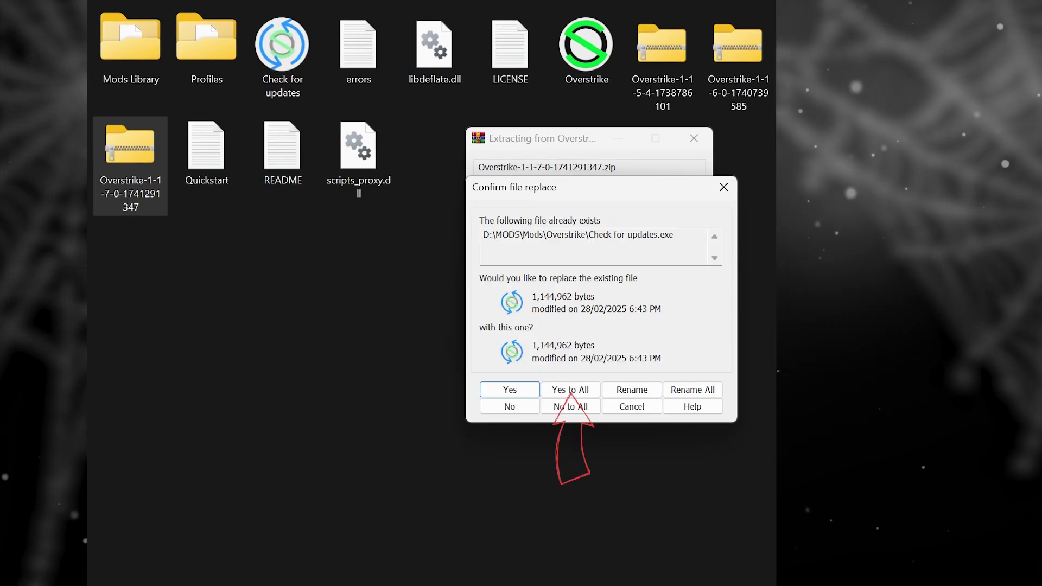
pyautogui.click(586, 391)
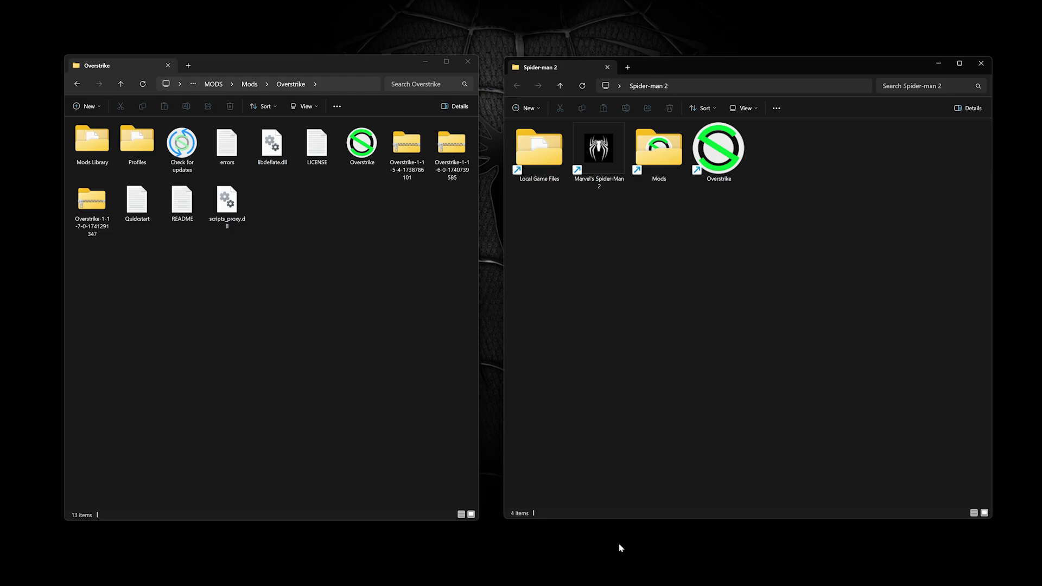
# Open Local Game Files and look through the Marvel's Spider-Man 2 installation folder
pyautogui.doubleClick(543, 167)
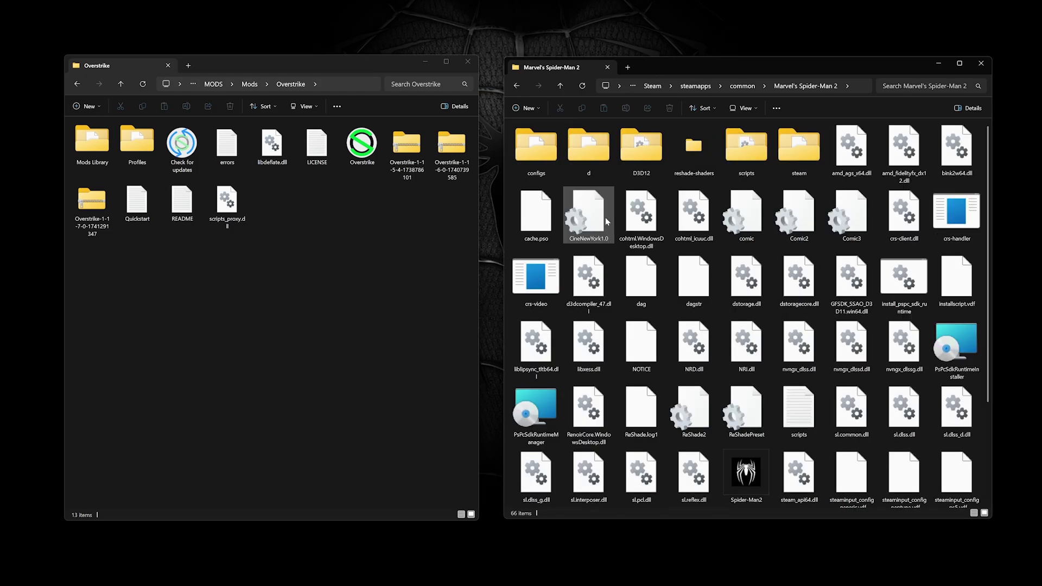
pyautogui.scroll(-2, 608, 221)
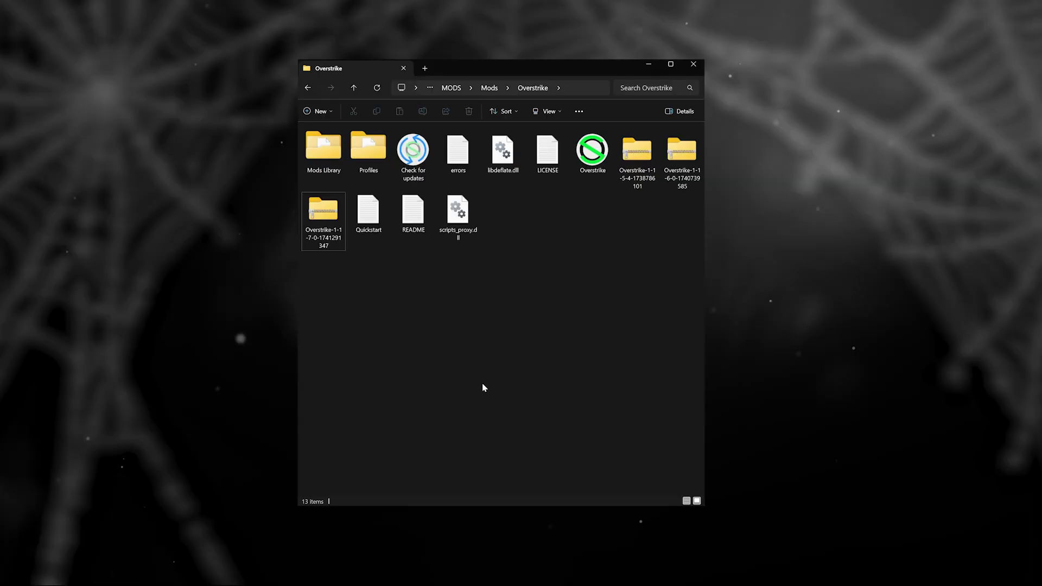
pyautogui.click(335, 234)
pyautogui.rightClick(335, 234)
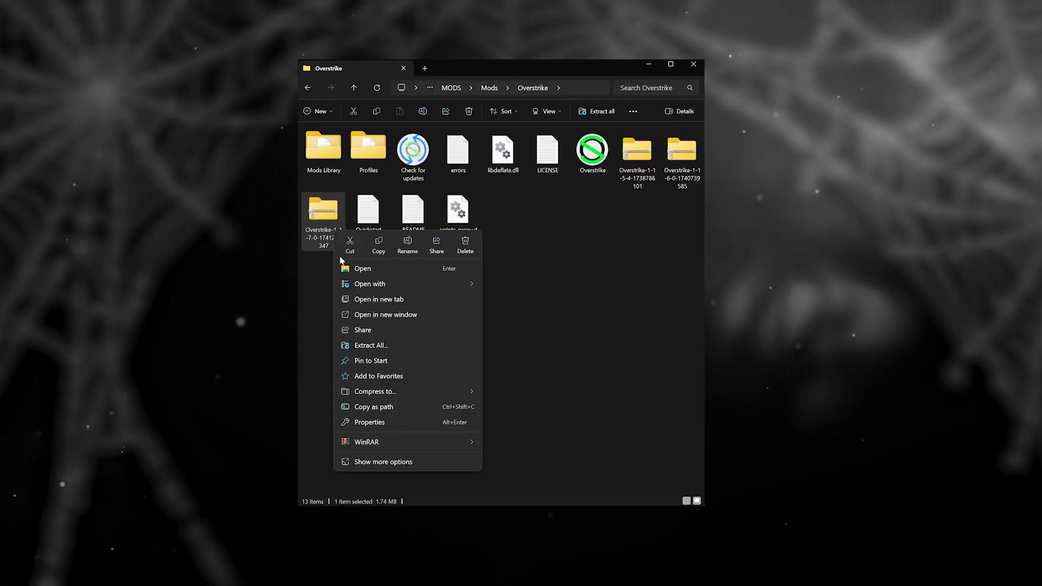
pyautogui.moveTo(390, 441)
pyautogui.click(522, 488)
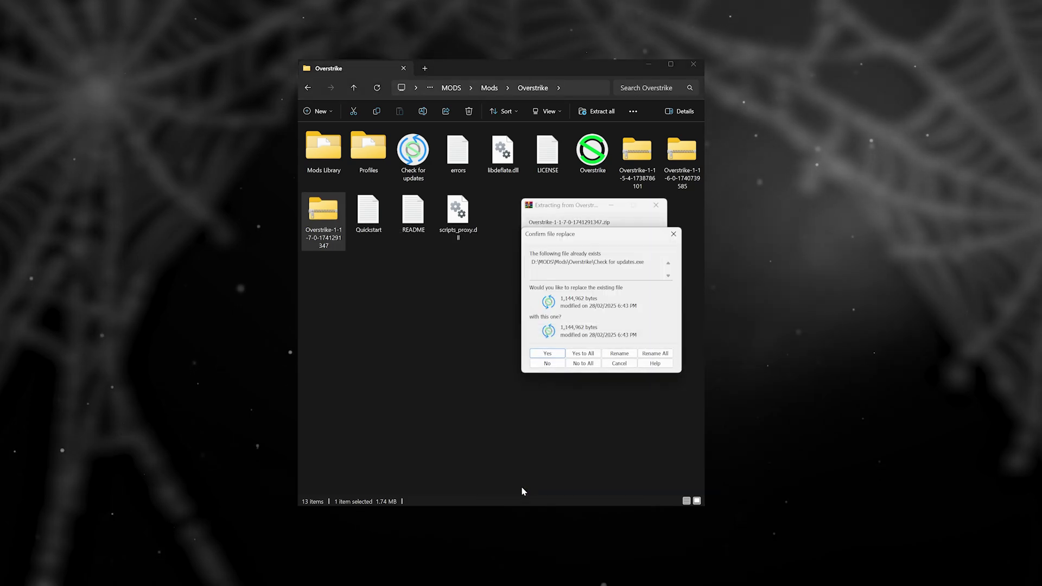
pyautogui.click(592, 356)
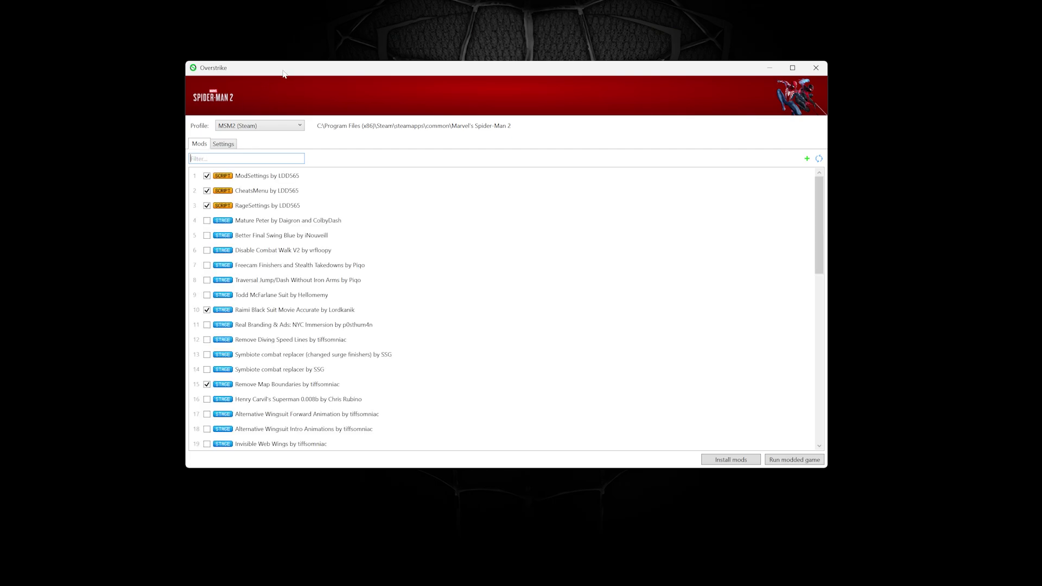
pyautogui.rightClick(716, 461)
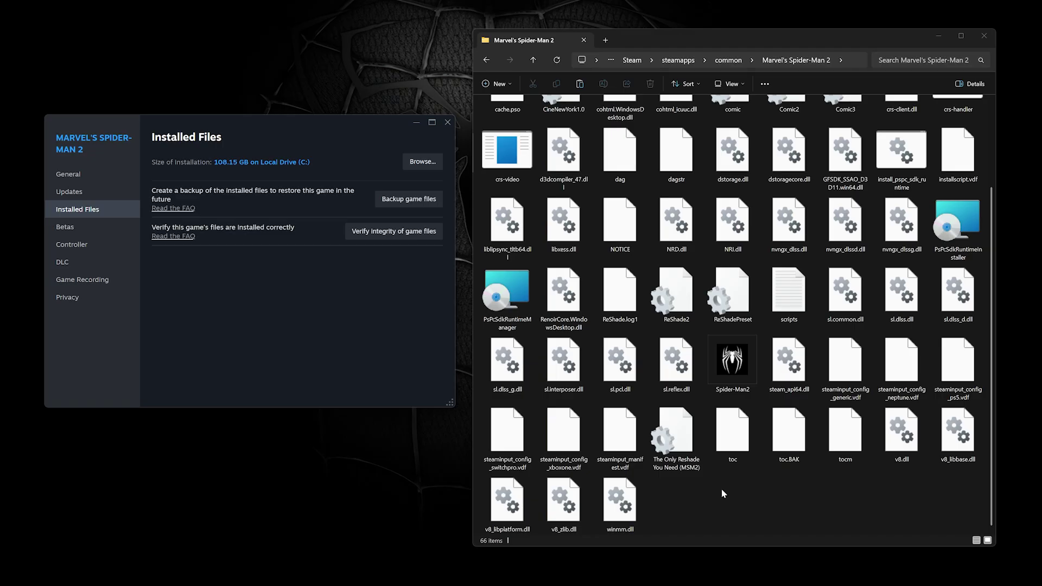
# Delete toc, toc.BAK, tocm and winmm.dll from the Marvel's Spider-Man 2 folder, and undo the deletion
pyautogui.moveTo(730, 483); pyautogui.dragTo(868, 421)
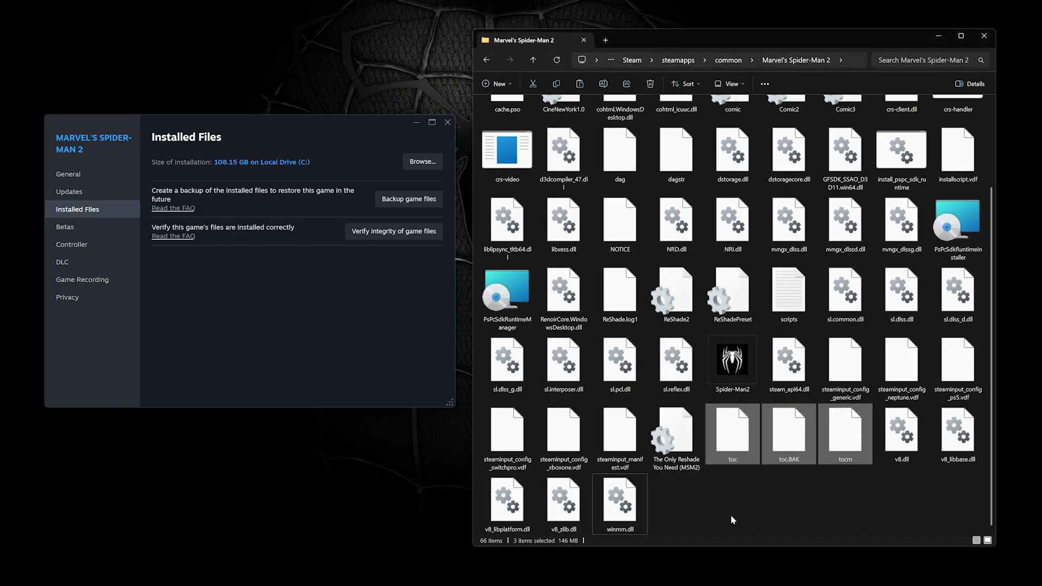
pyautogui.keyDown('ctrl'); pyautogui.click(617, 513); pyautogui.keyUp('ctrl')
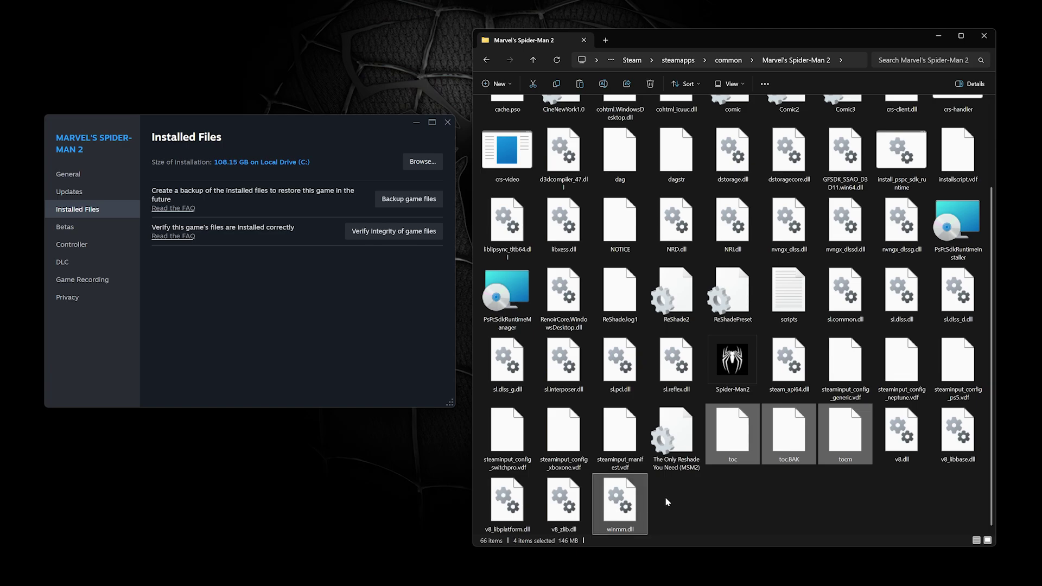
pyautogui.press('Delete')
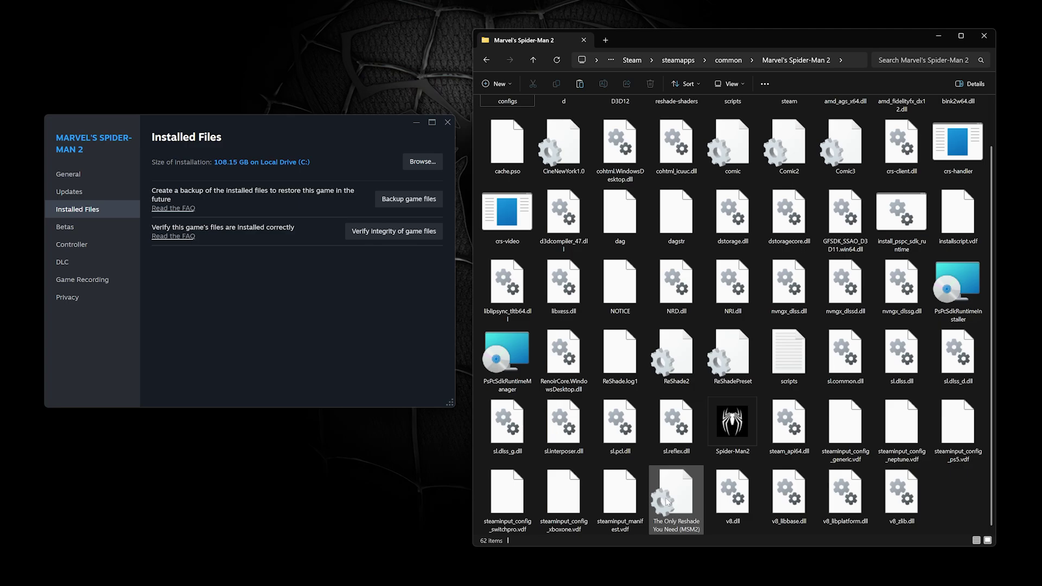
pyautogui.hotkey('ctrl', 'z')
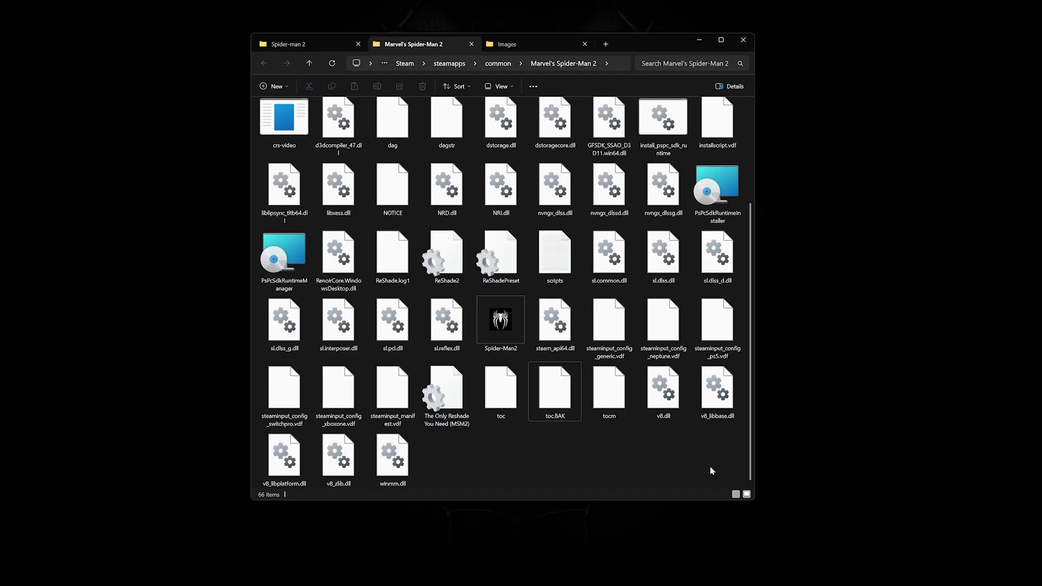
# Delete the toc.BAK and tocm files from the Marvel's Spider-Man 2 folder
pyautogui.moveTo(532, 430); pyautogui.dragTo(631, 386)
pyautogui.rightClick(607, 386)
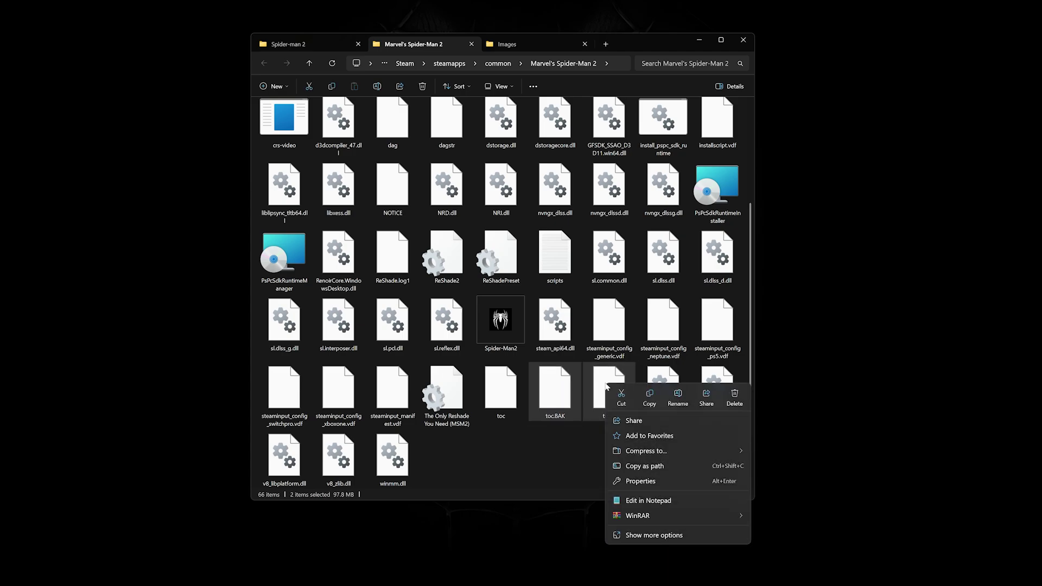
pyautogui.click(734, 399)
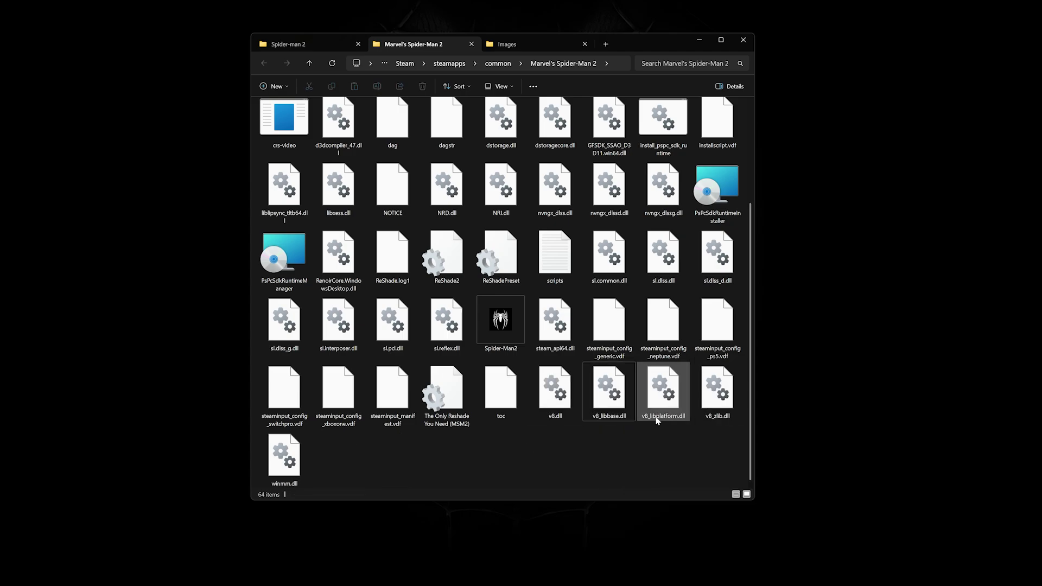
# Make two copies of the toc file in the same game folder
pyautogui.click(503, 406)
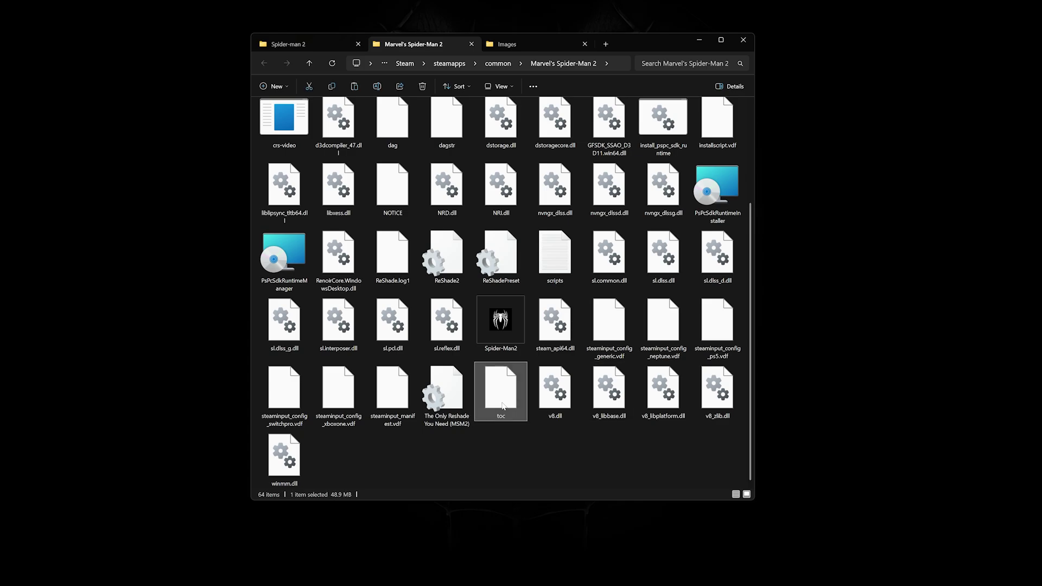
pyautogui.hotkey('ctrl', 'c')
pyautogui.hotkey('ctrl', 'v')
pyautogui.hotkey('ctrl', 'v')
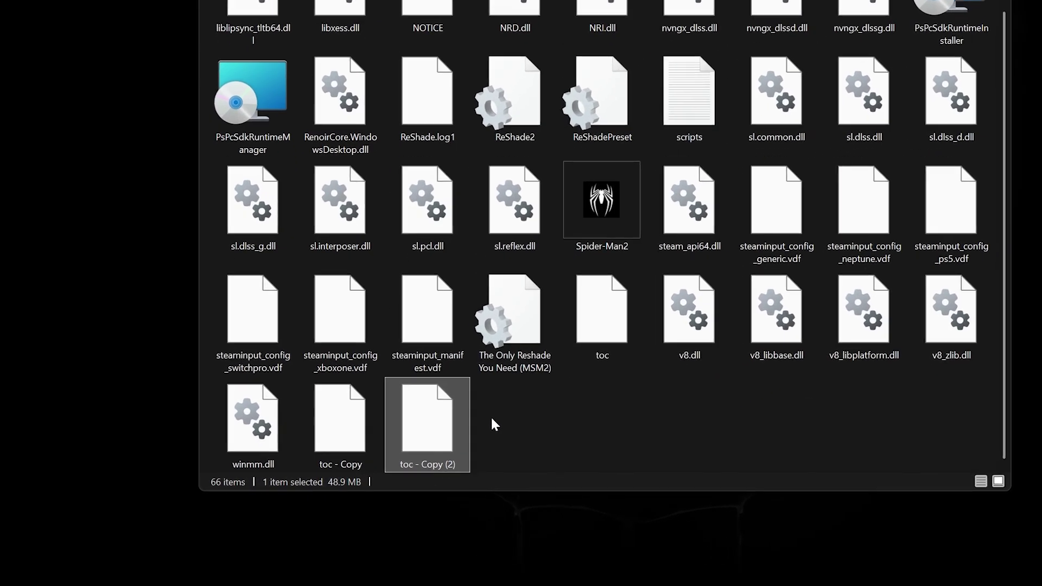
# Rename the first toc copy as toc.BAK and the second copy as tocm
pyautogui.click(323, 412)
pyautogui.press('F2')
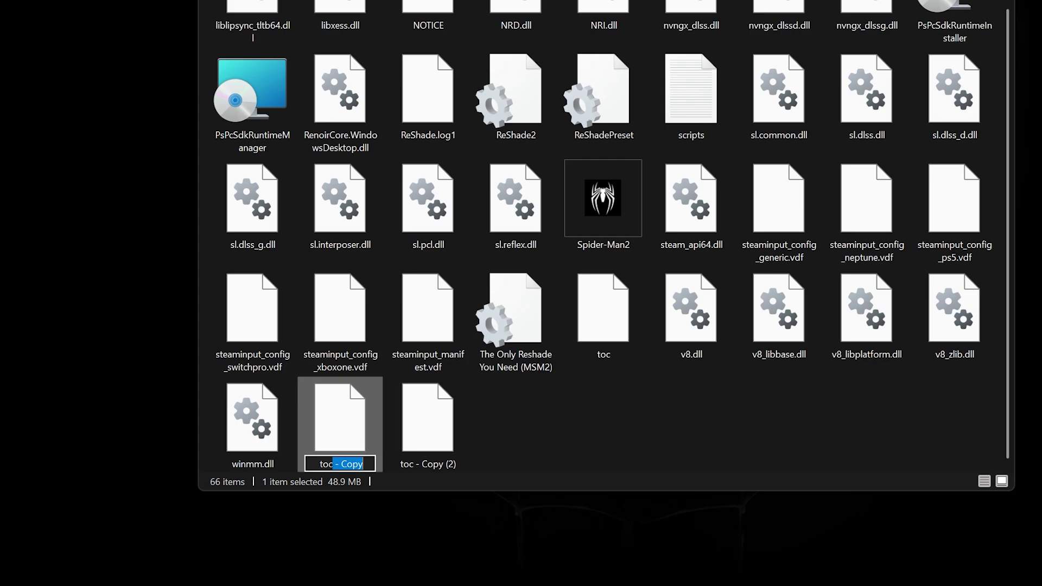
pyautogui.write('.BAK')
pyautogui.click(423, 448)
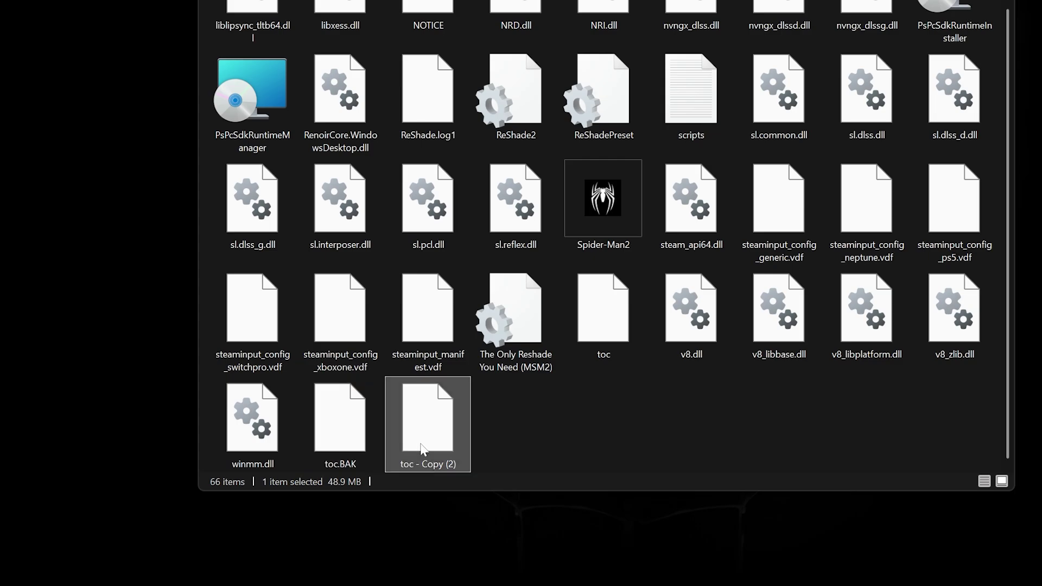
pyautogui.press('F2')
pyautogui.write('m')
pyautogui.click(496, 428)
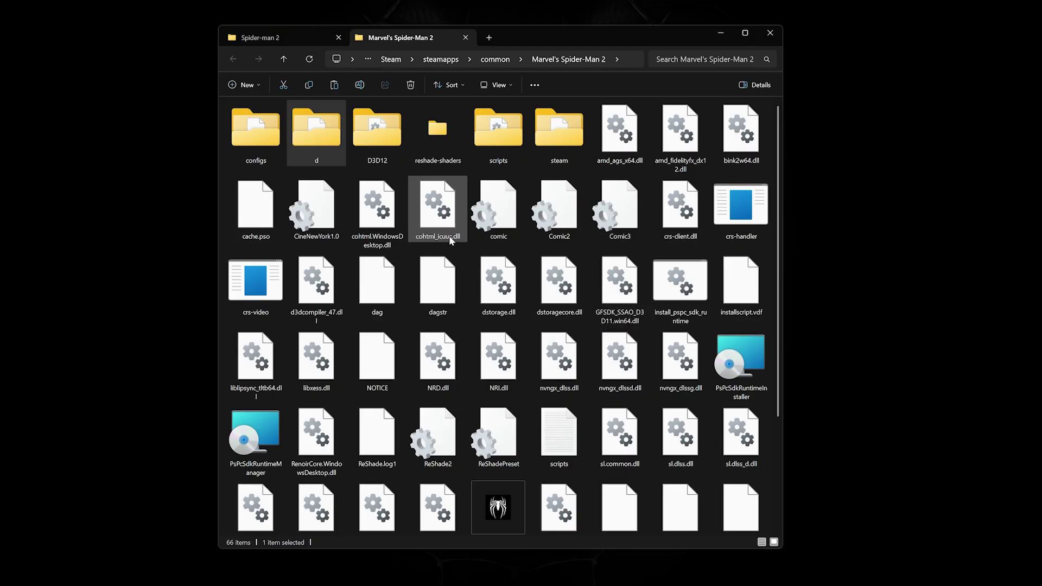
# Open the d folder in the game directory and locate the mods folder inside it
pyautogui.click(336, 149)
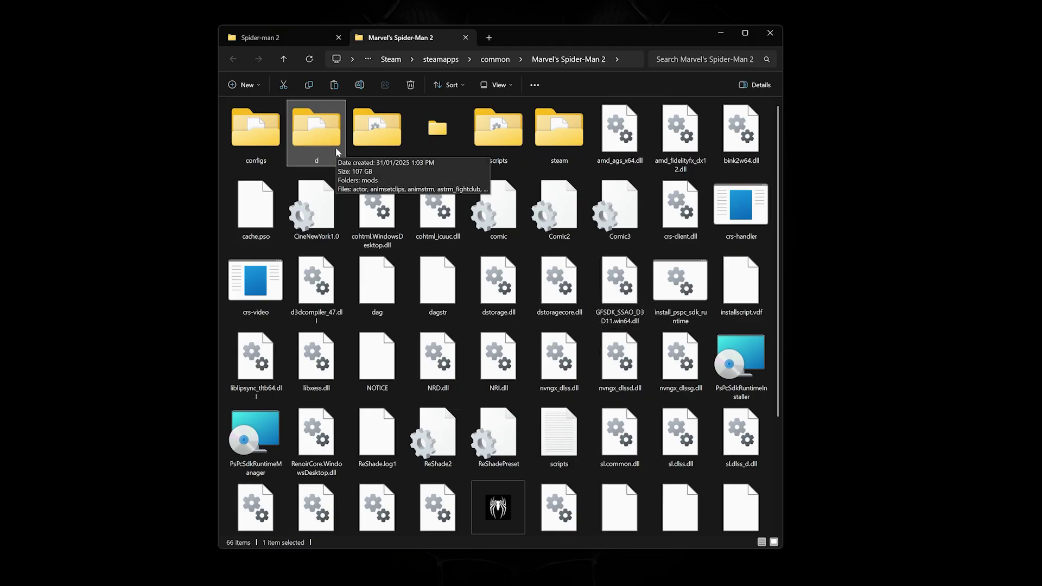
pyautogui.doubleClick(335, 147)
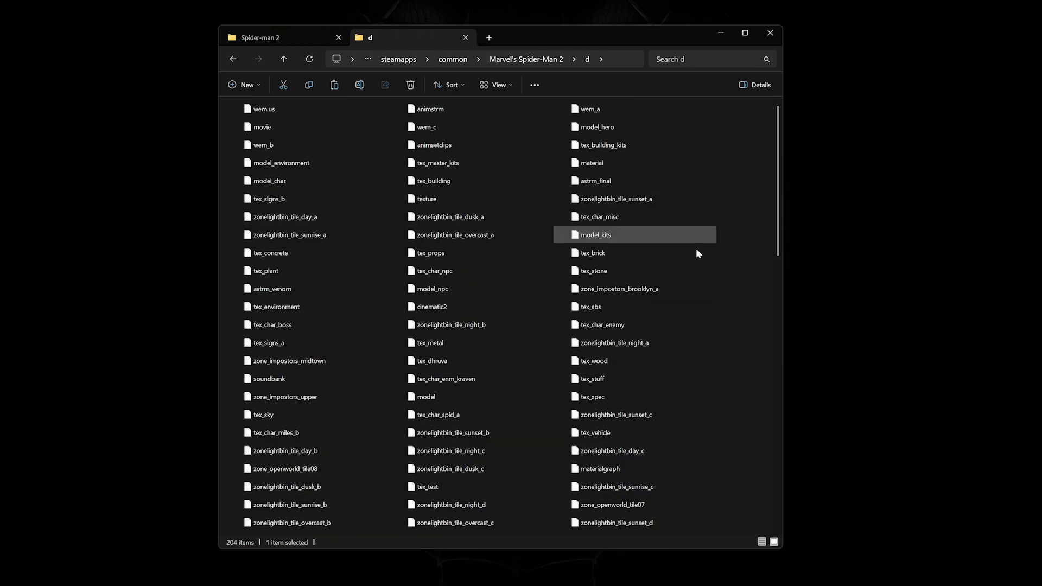
pyautogui.moveTo(780, 187); pyautogui.dragTo(752, 539)
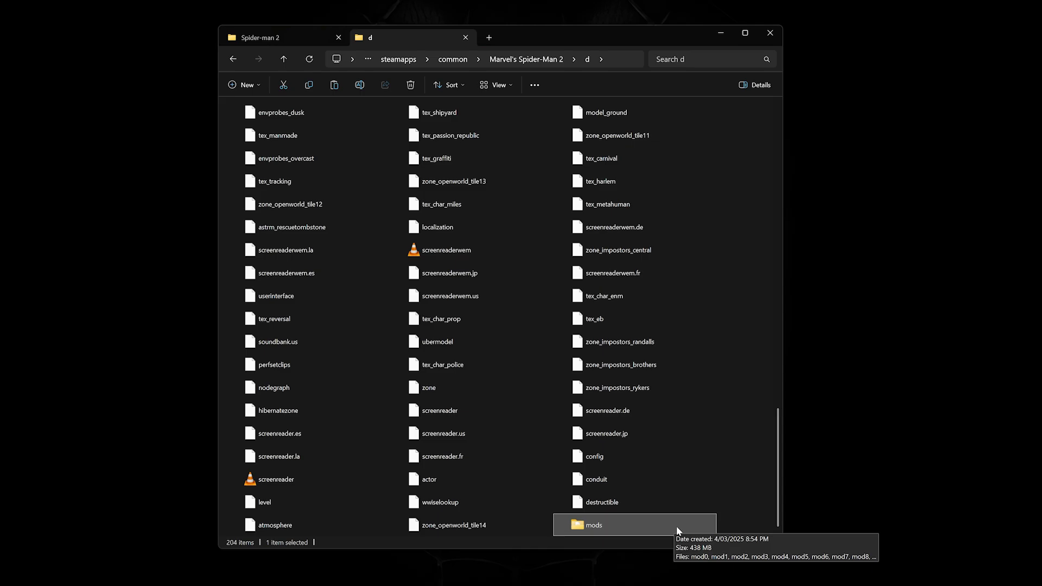
pyautogui.press('BackSpace')
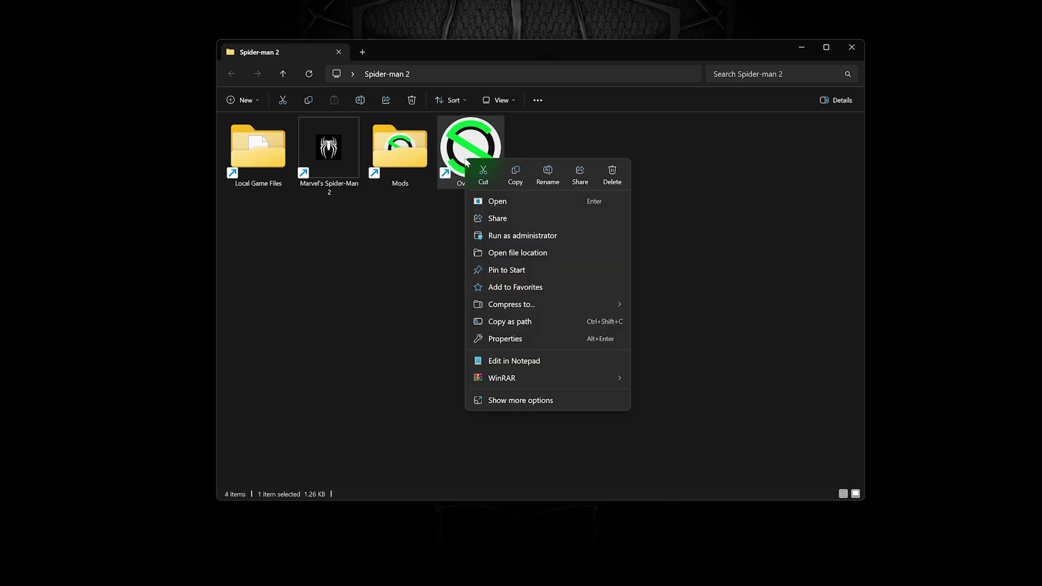
# Run Overstrike as administrator from its shortcut, and open the NVIDIA app from the desktop
pyautogui.click(512, 237)
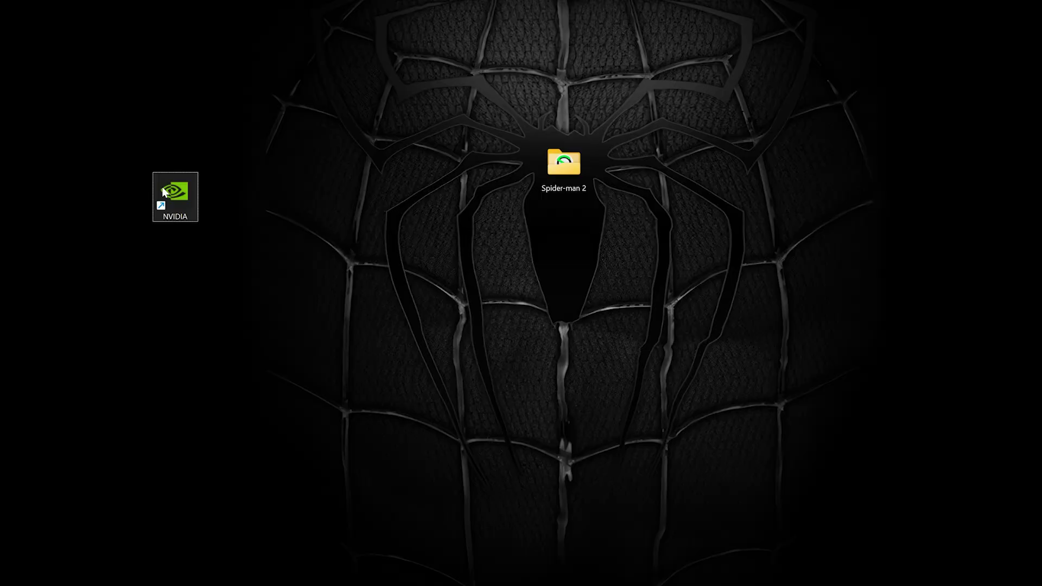
pyautogui.doubleClick(163, 190)
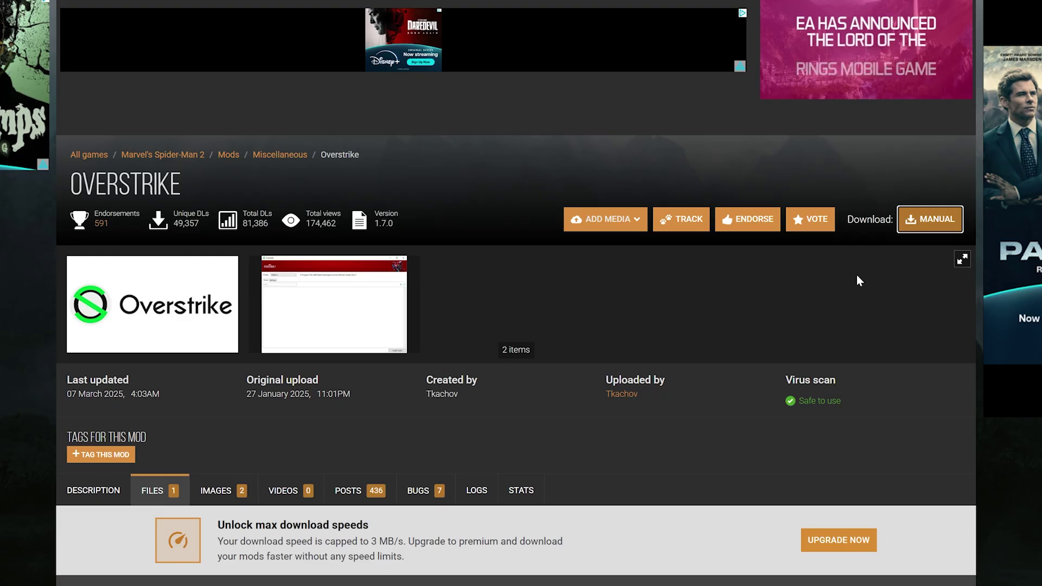
# Start the manual download of Overstrike from its mod page
pyautogui.click(927, 230)
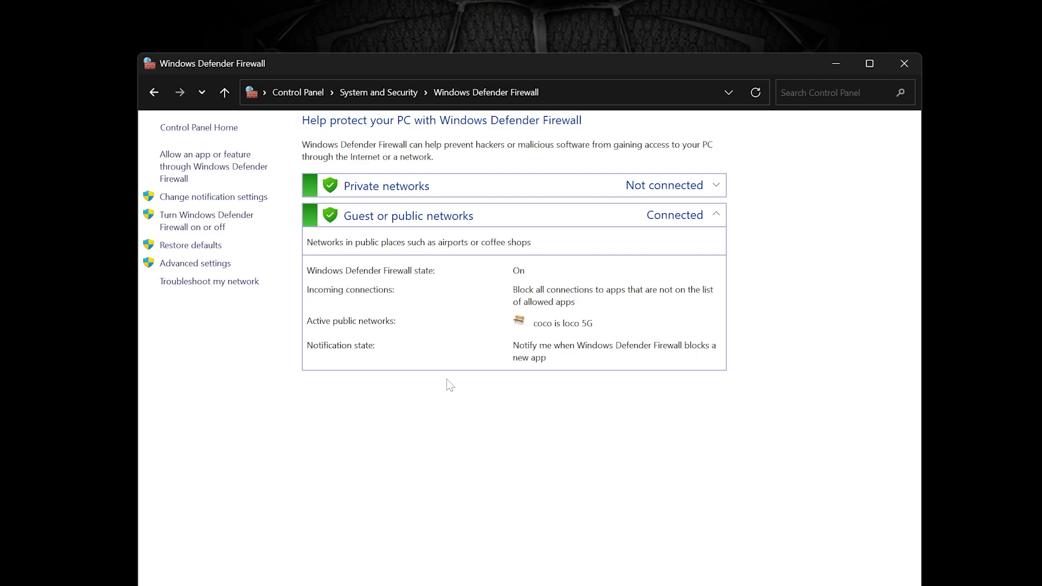
# Open the list of apps allowed through Windows Defender Firewall and view the details of the Overstrike entry
pyautogui.click(241, 164)
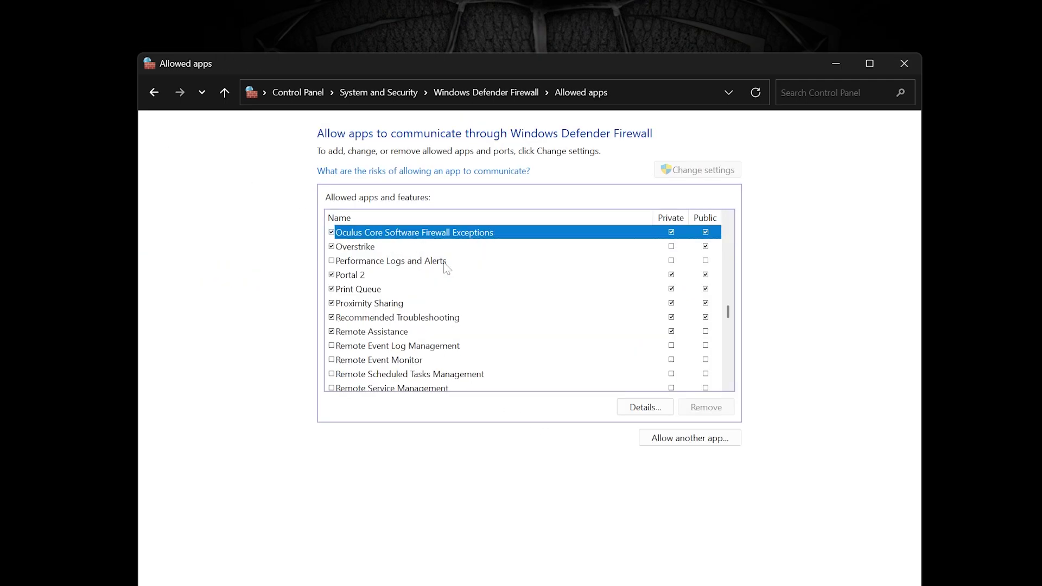
pyautogui.press('Down')
pyautogui.click(640, 408)
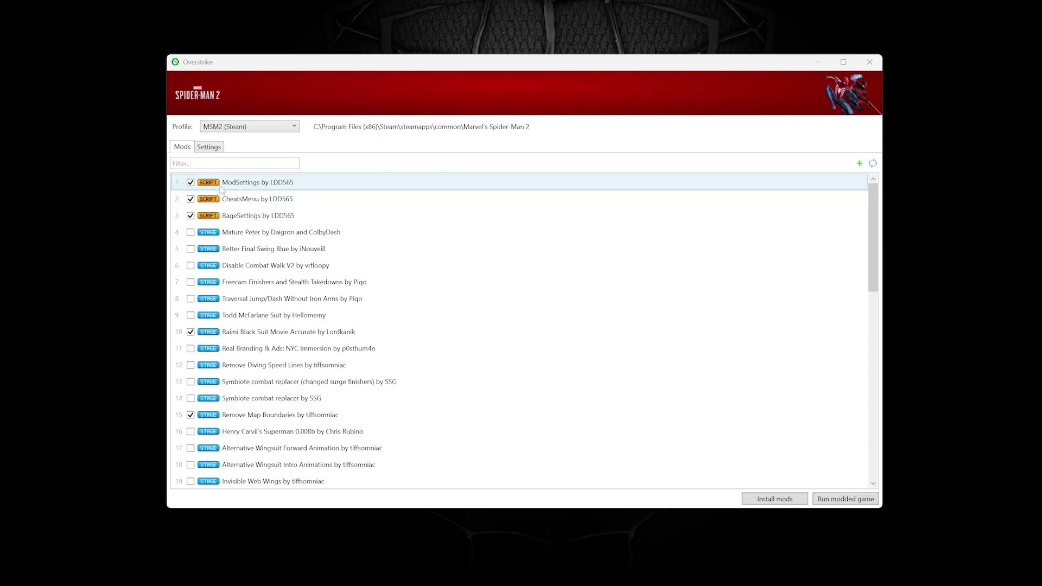
# Disable the ModSettings, CheatsMenu and RageSettings script mods in the Overstrike list and install the mods
pyautogui.click(191, 184)
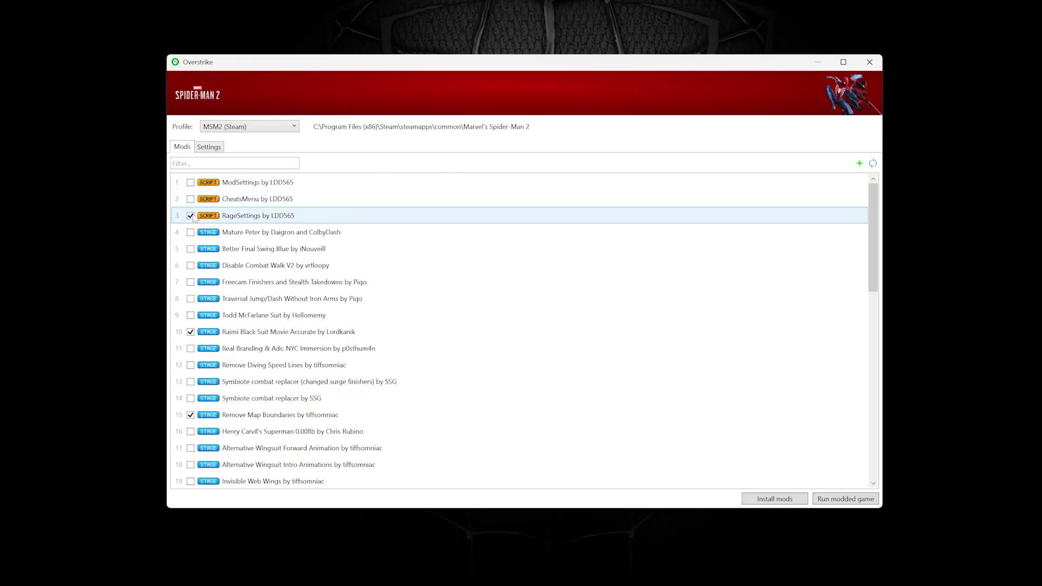
pyautogui.click(765, 498)
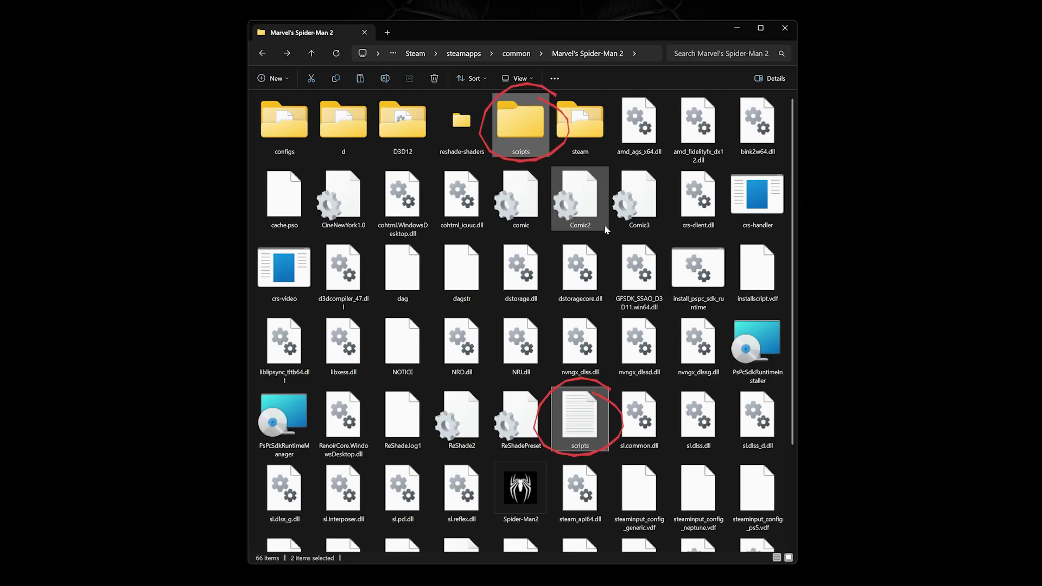
# Select the scripts folder and the scripts text file in the game directory, and re-enable the script mods in Overstrike
pyautogui.keyDown('ctrl'); pyautogui.click(592, 415); pyautogui.keyUp('ctrl')
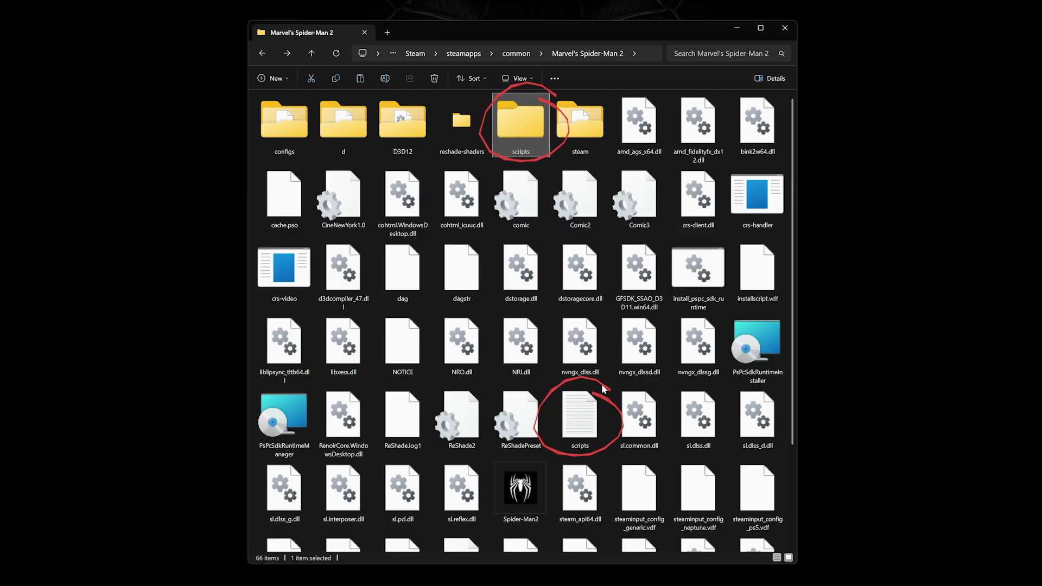
pyautogui.keyDown('ctrl'); pyautogui.click(592, 415); pyautogui.keyUp('ctrl')
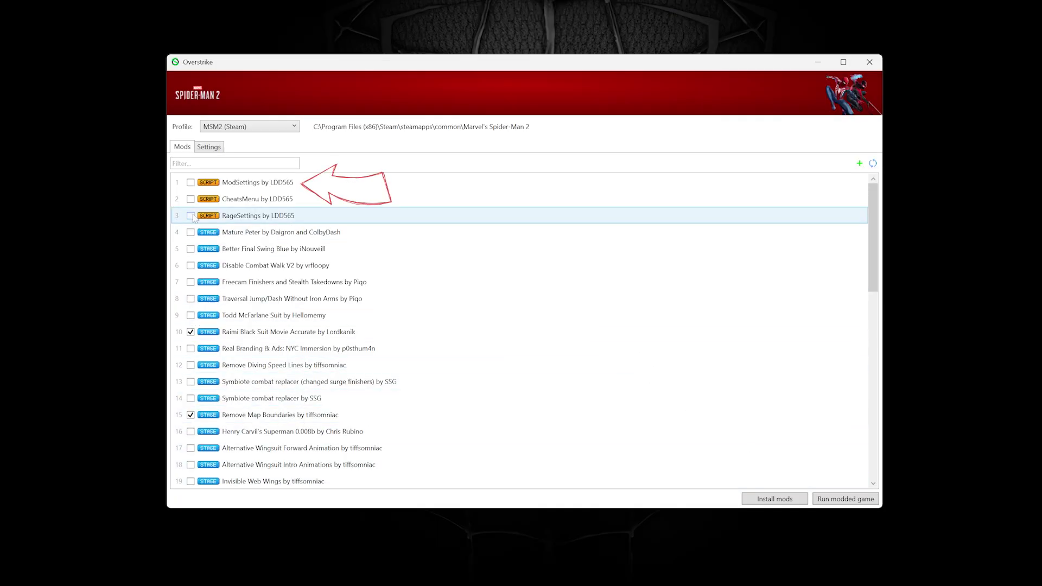
pyautogui.click(190, 199)
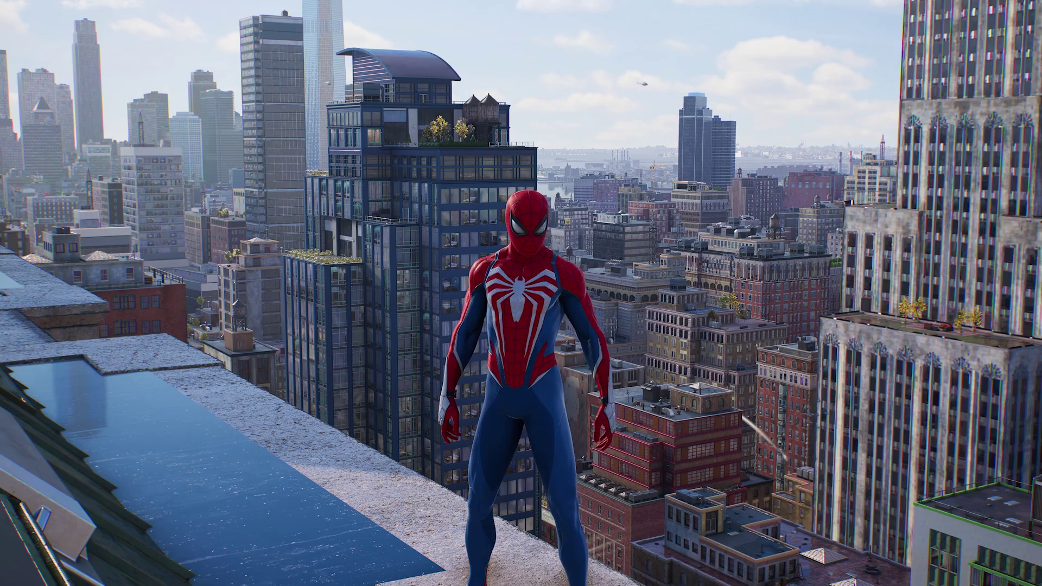
# Pause the game, open its list of mods and open Rage Settings
pyautogui.press('Escape')
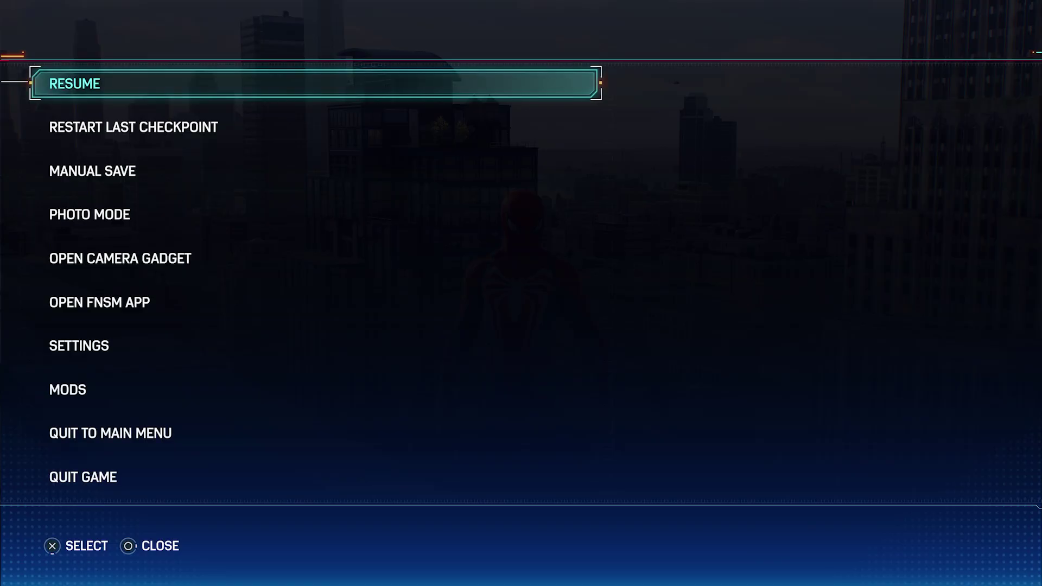
pyautogui.press('Up')
pyautogui.press('Up')
pyautogui.press('Up')
pyautogui.press('Return')
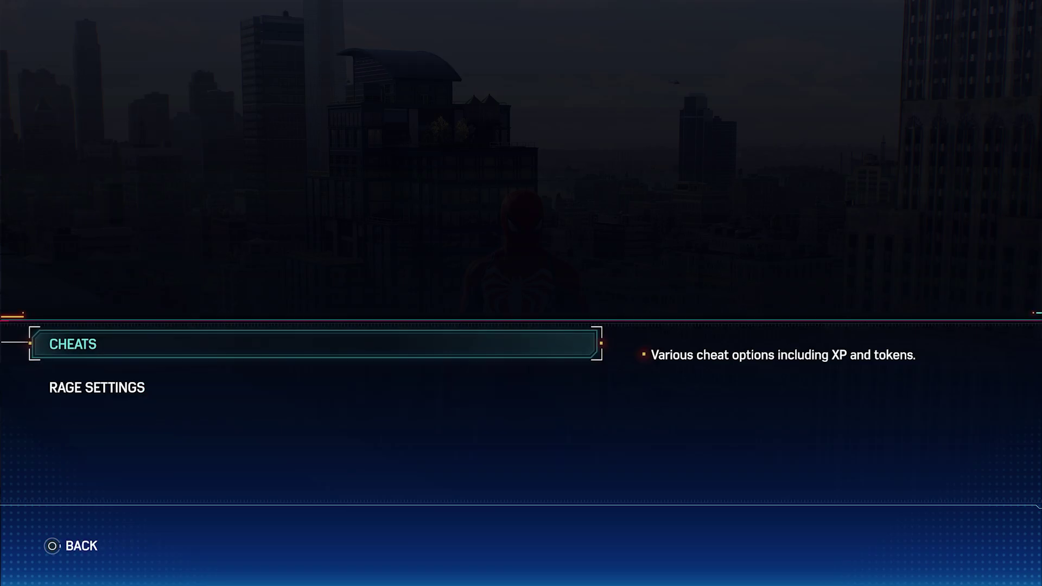
pyautogui.press('Down')
pyautogui.press('Return')
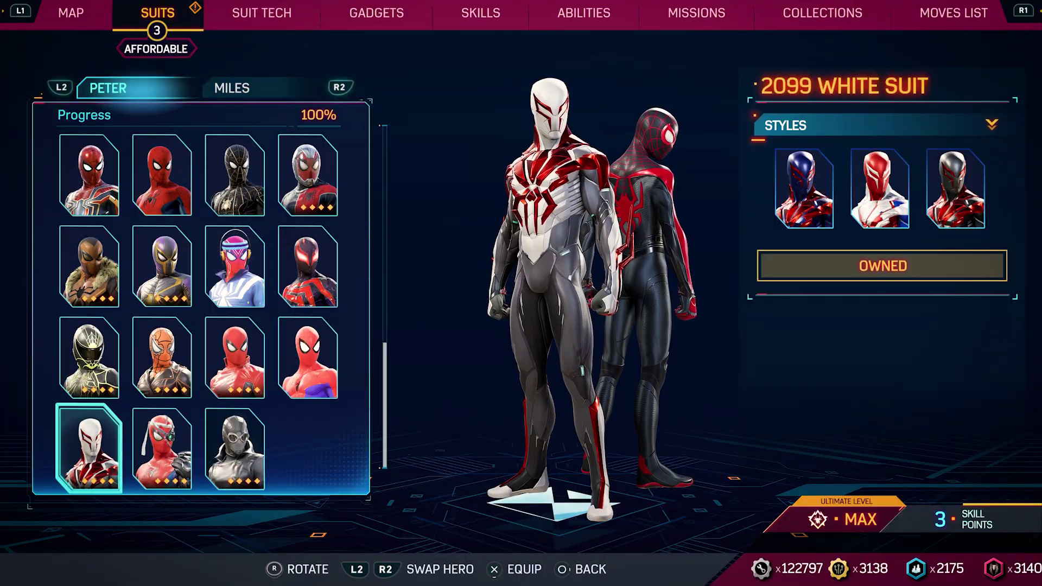
# Equip the 2099 White Suit for Peter and look through the Cyborg Suit's styles
pyautogui.press('Return')
pyautogui.press('Escape')
pyautogui.press('Right')
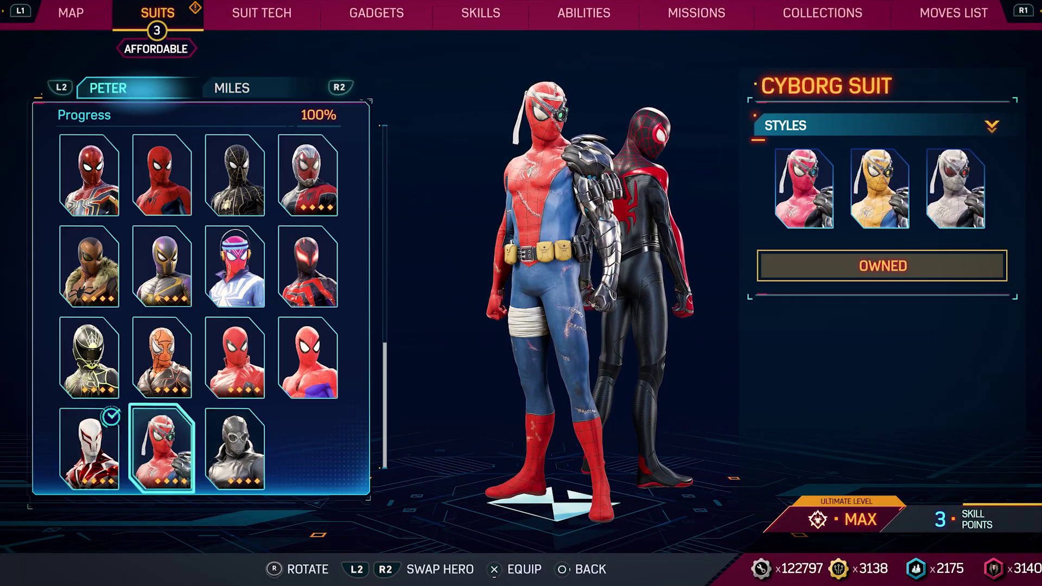
pyautogui.press('Return')
pyautogui.press('Right')
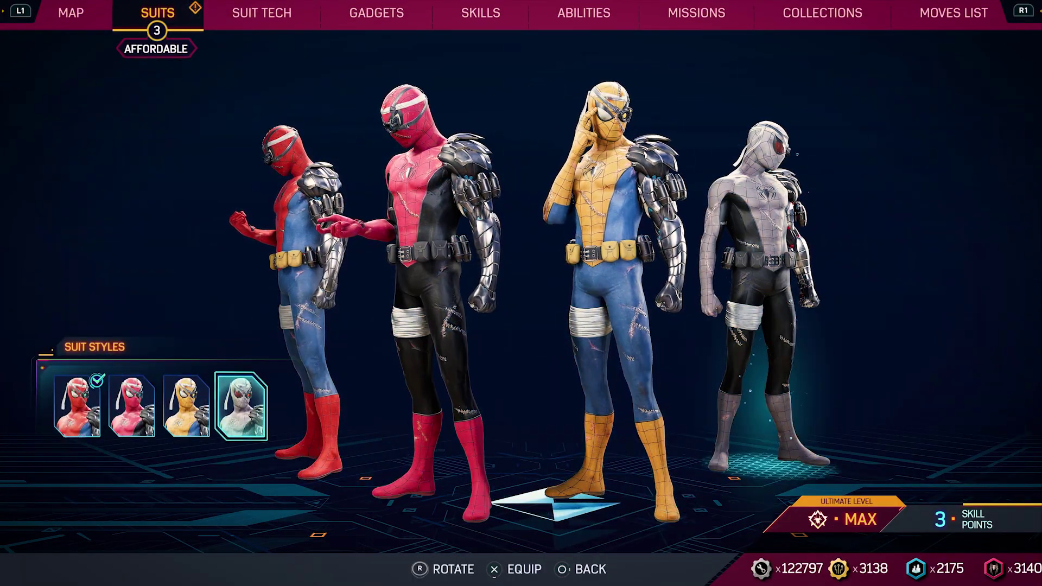
# Equip the Noir Suit next to the Cyborg Suit and browse its suit styles
pyautogui.press('Escape')
pyautogui.press('Right')
pyautogui.press('Return')
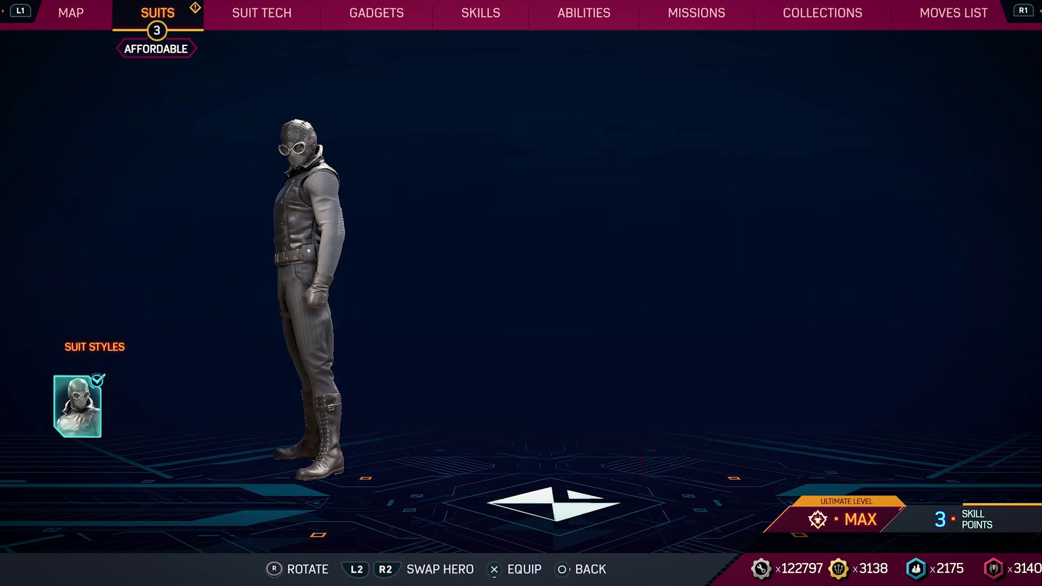
pyautogui.press('Right')
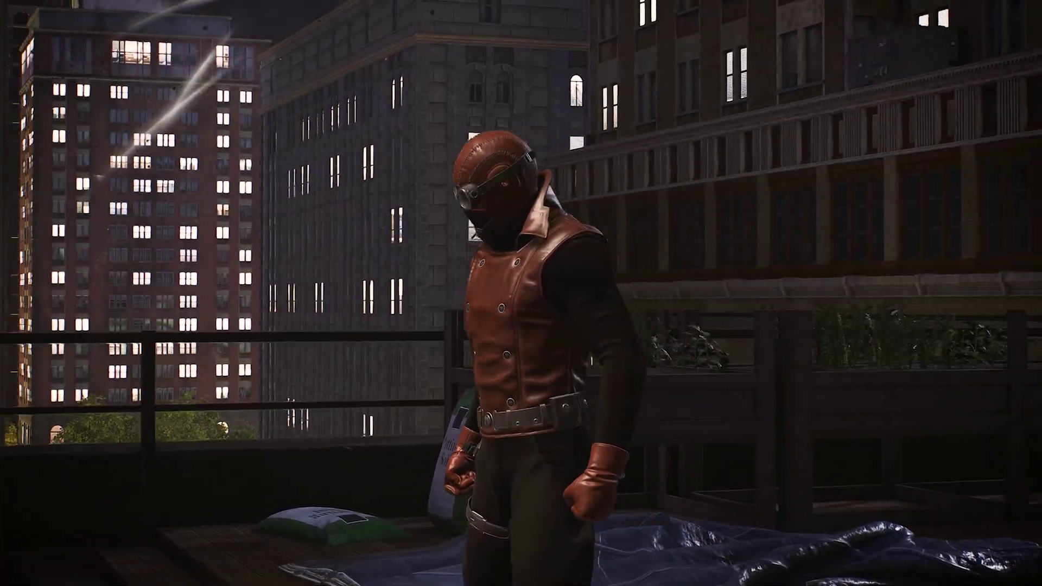
pyautogui.press('space')
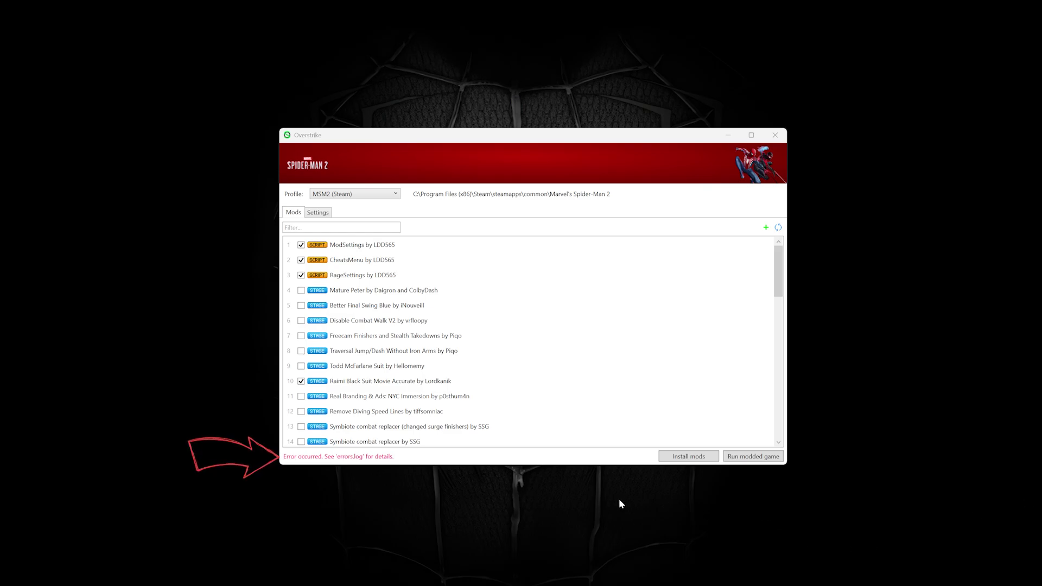
# Check Overstrike's errors.log, and duplicate the toc file in the game directory under the name toc.BAK
pyautogui.click(352, 457)
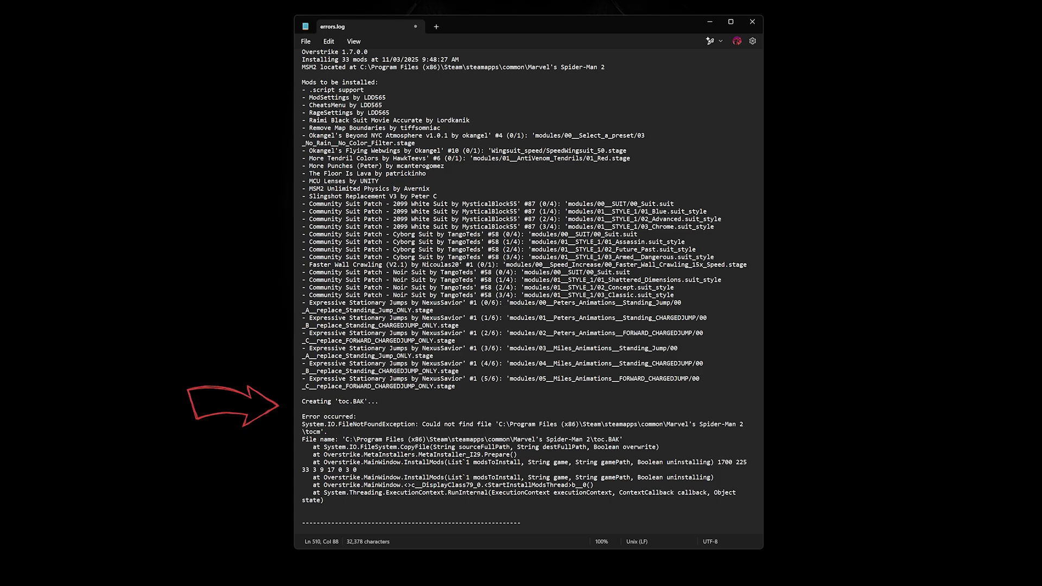
pyautogui.rightClick(534, 431)
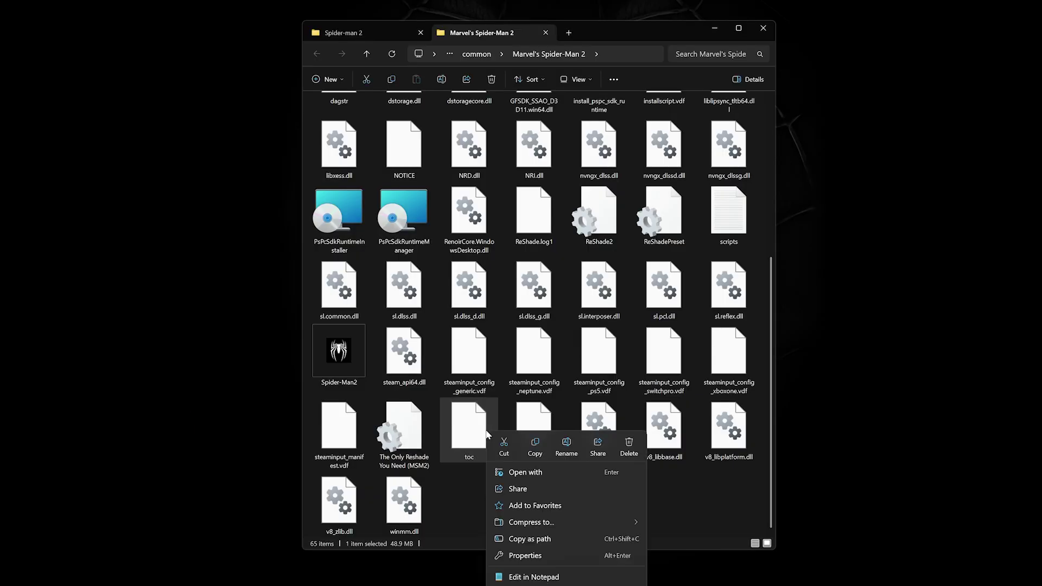
pyautogui.click(535, 446)
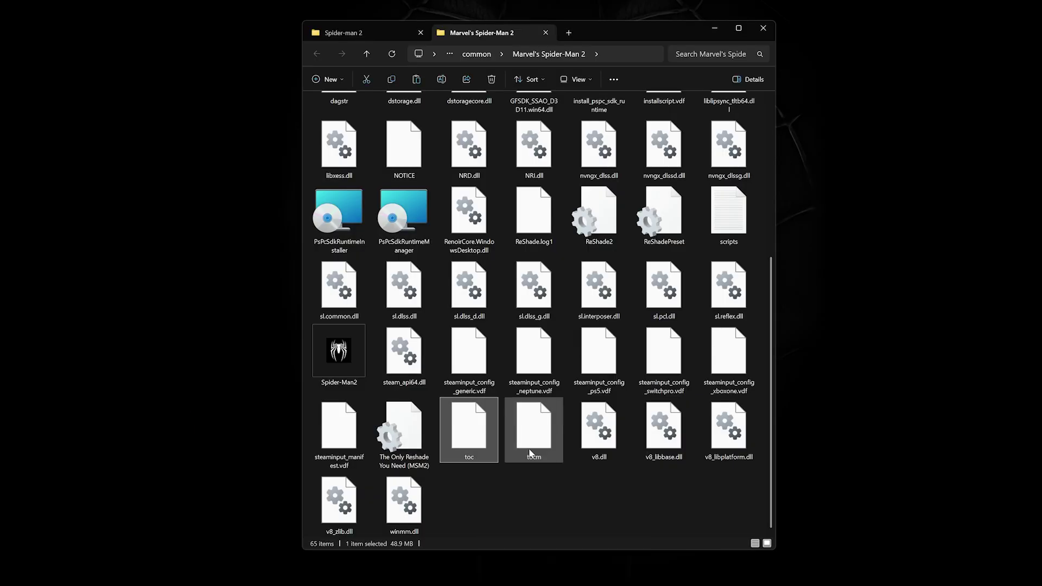
pyautogui.rightClick(522, 510)
pyautogui.moveTo(545, 384)
pyautogui.click(539, 526)
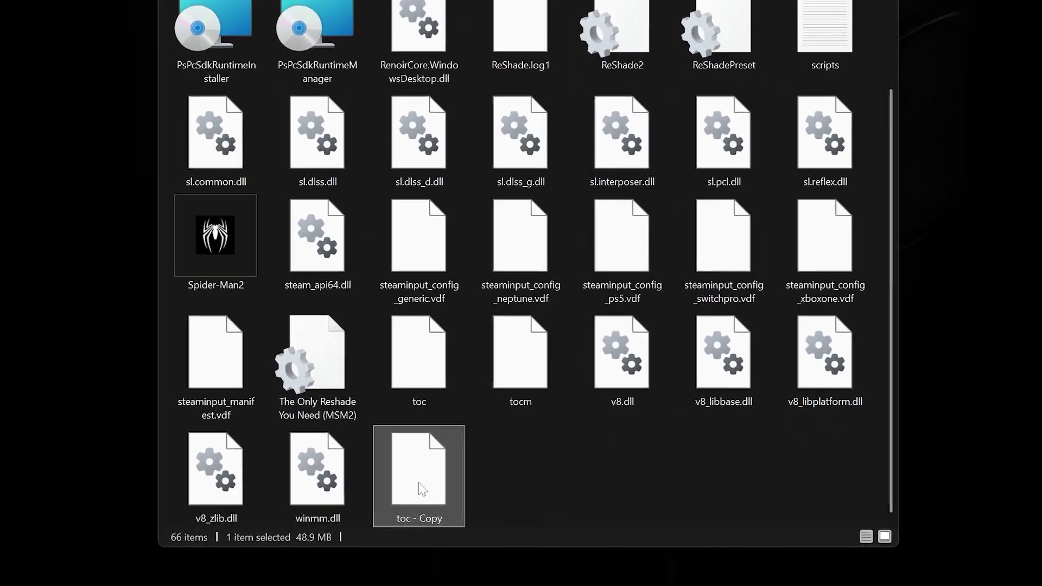
pyautogui.press('F2')
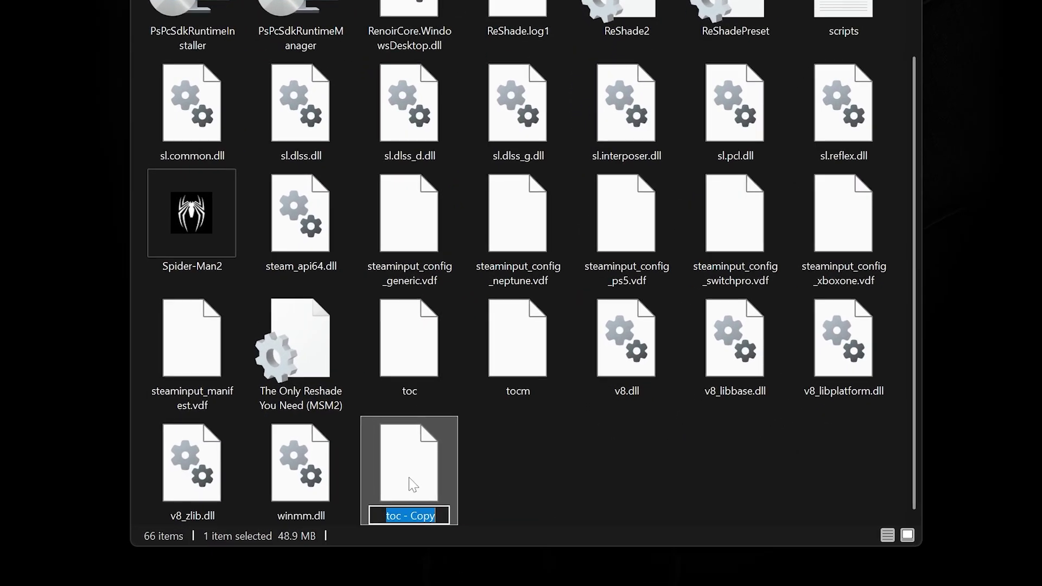
pyautogui.write('toc.BAK')
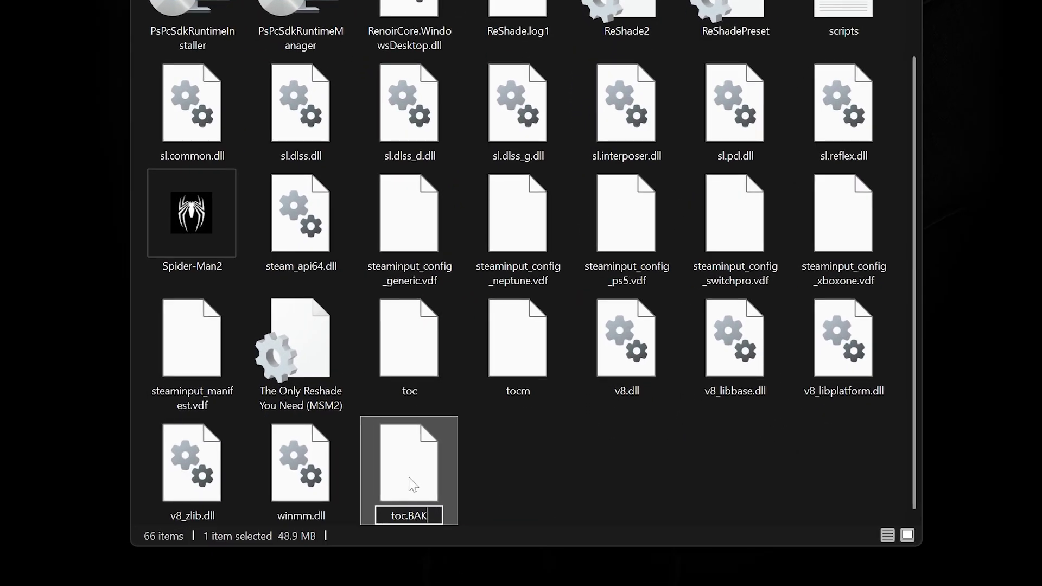
pyautogui.click(555, 448)
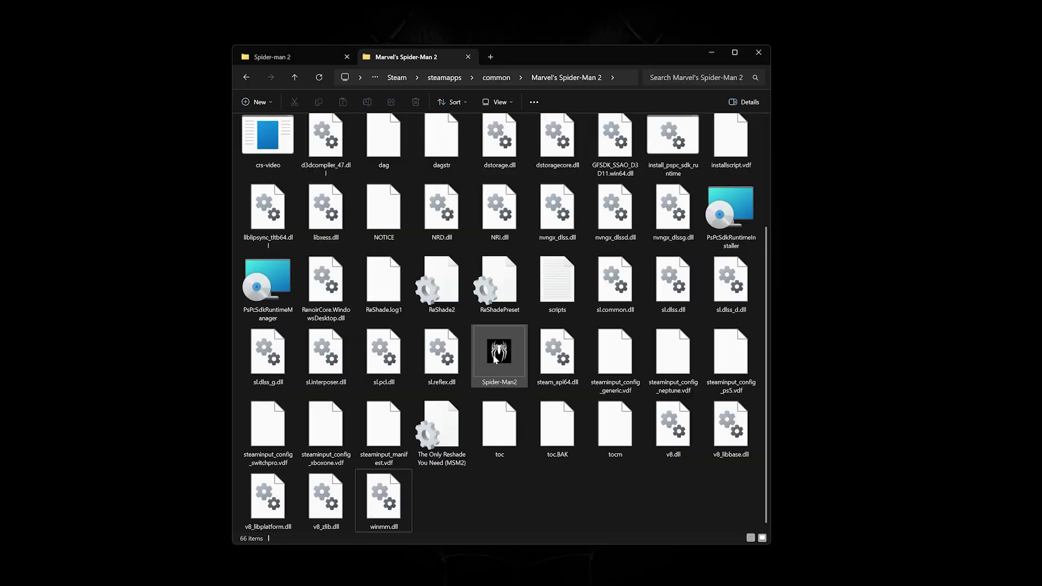
# Create a shortcut to Spider-Man2 inside the game directory and append -scripts -modded to its target
pyautogui.moveTo(494, 359); pyautogui.dragTo(444, 498)
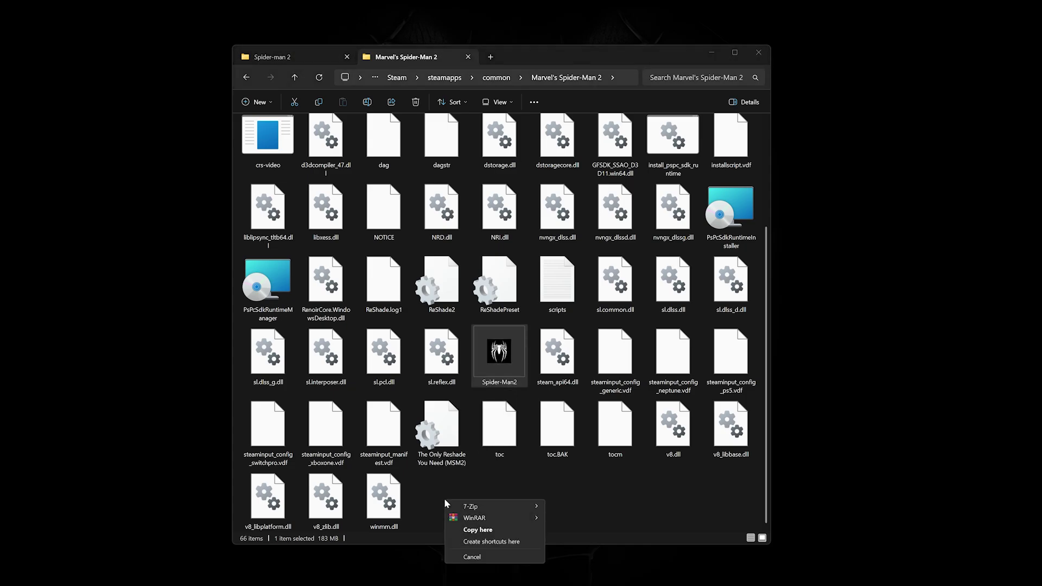
pyautogui.click(468, 541)
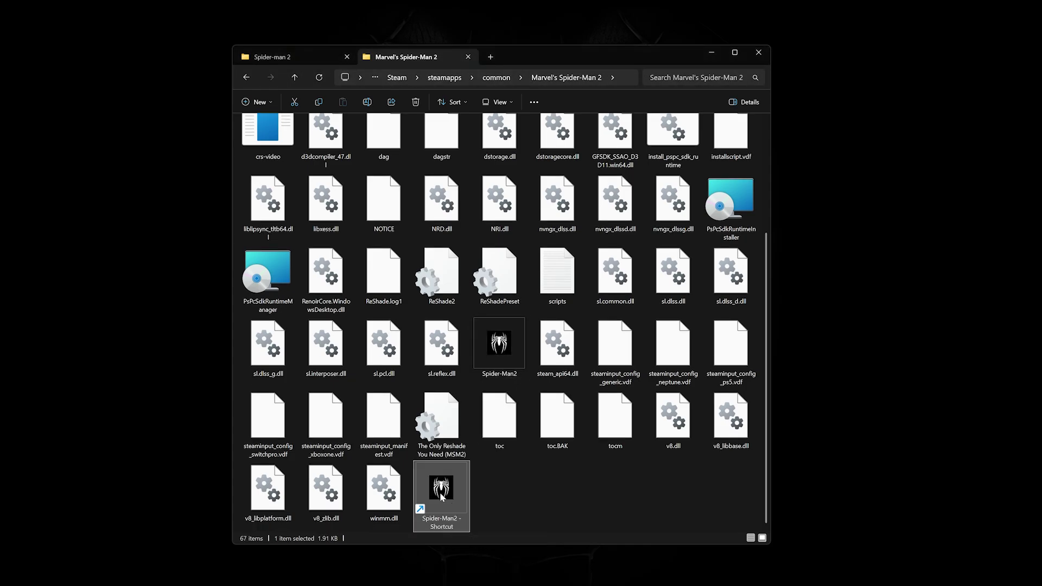
pyautogui.rightClick(440, 495)
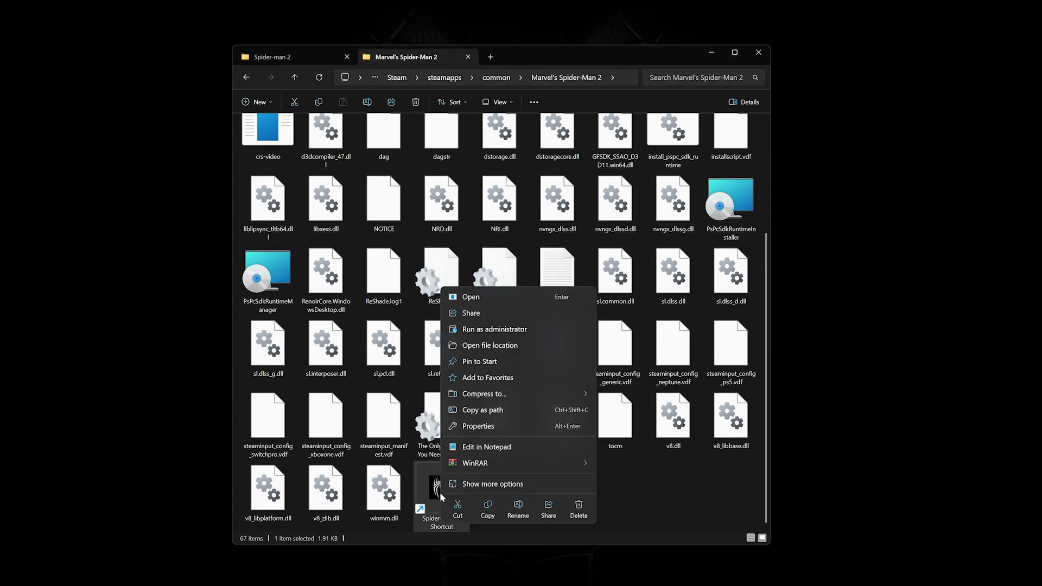
pyautogui.click(478, 426)
pyautogui.moveTo(519, 414); pyautogui.dragTo(479, 257)
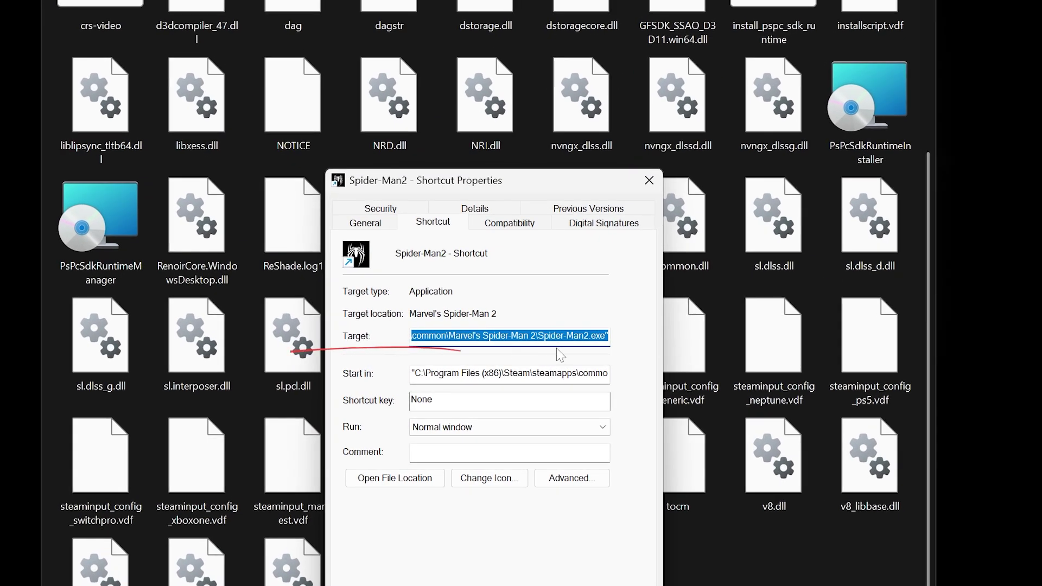
pyautogui.click(543, 348)
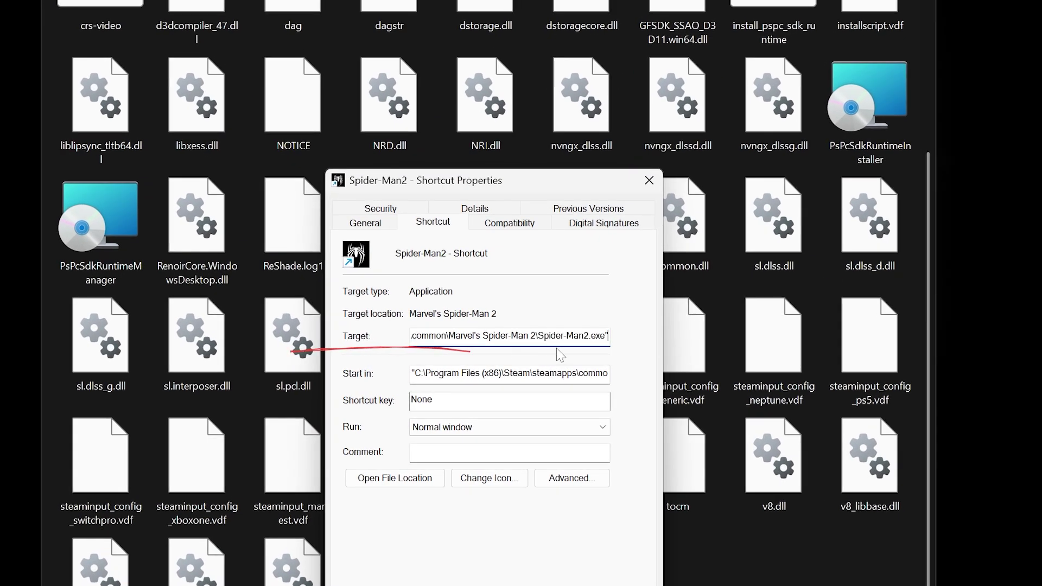
pyautogui.write('-')
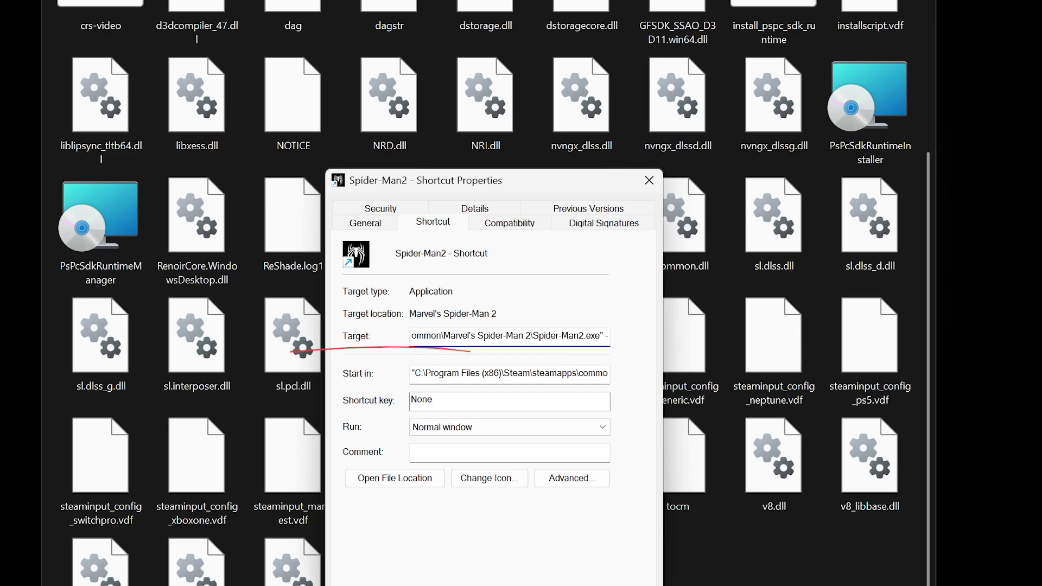
pyautogui.write('scripts')
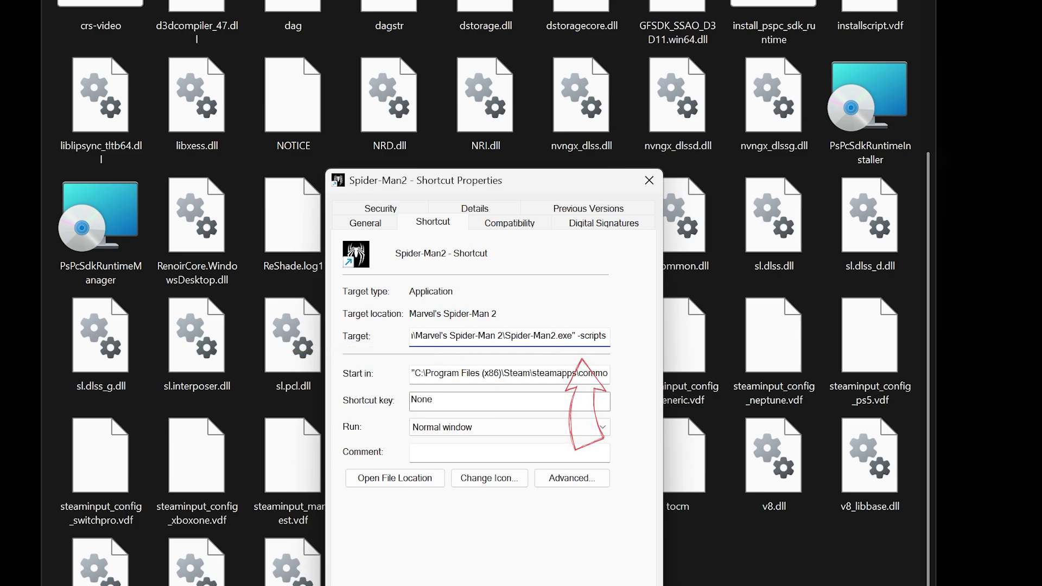
pyautogui.write(' -modded')
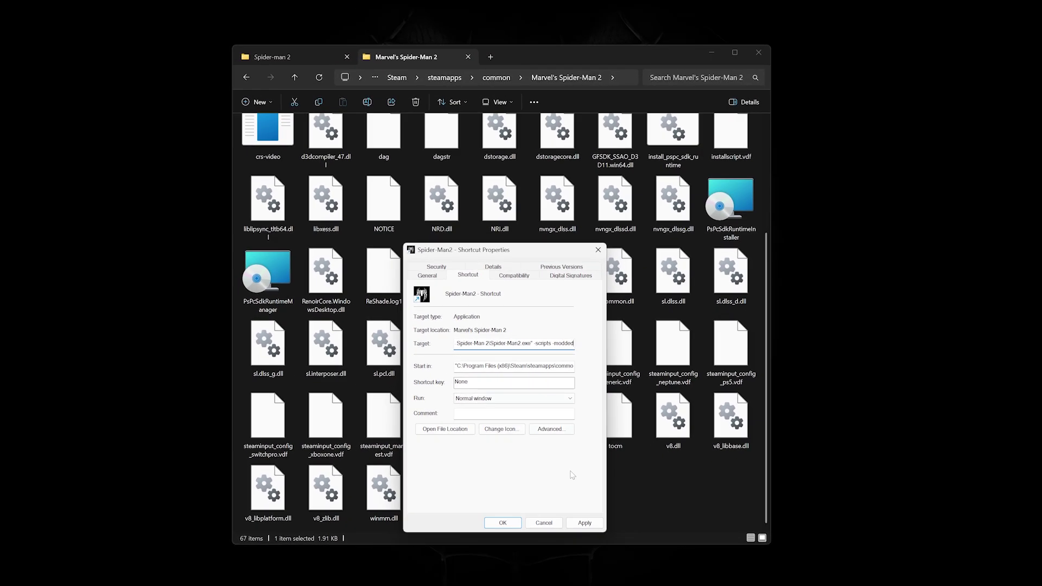
pyautogui.click(582, 523)
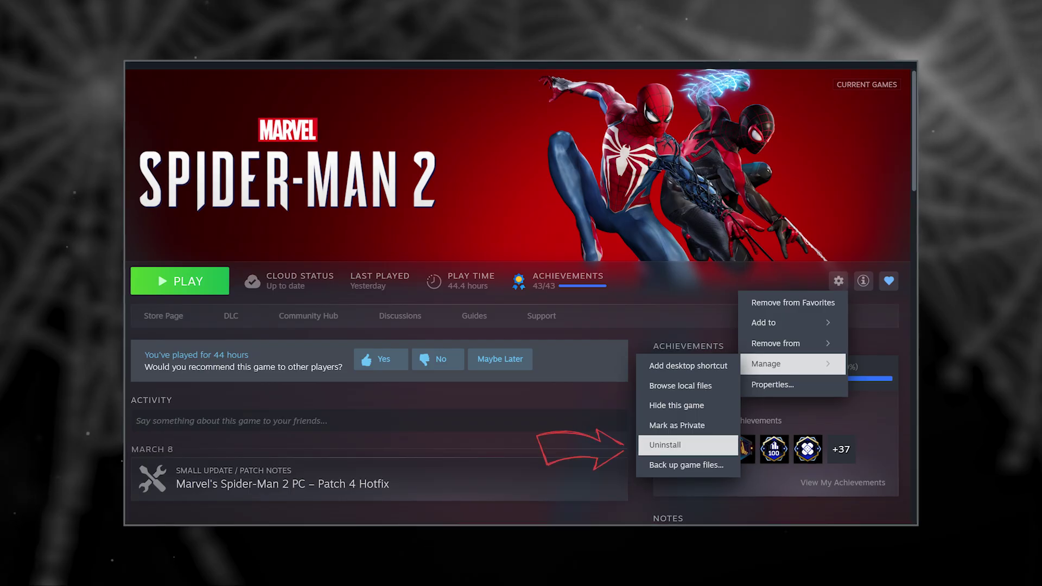